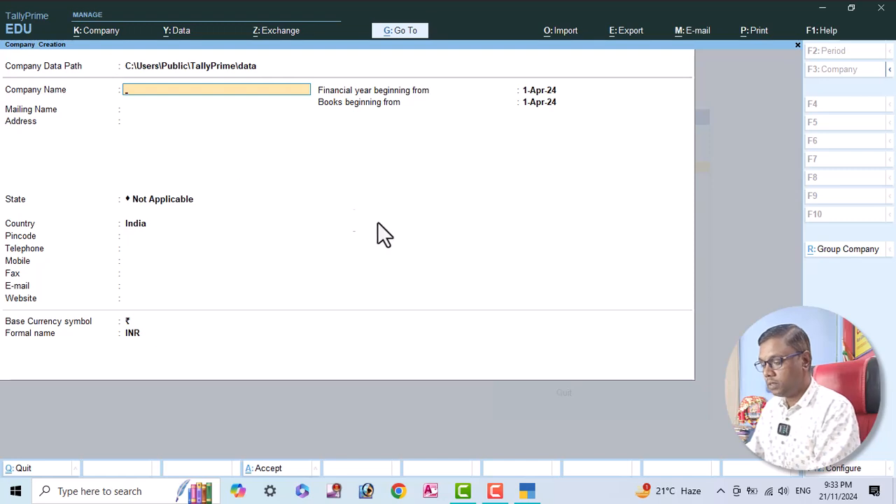
Enter STS EX 1 as the new company's name and mailing name, with PURNEA as the address
text(Sts)
key(BackSpace)
key(BackSpace)
text(TS EX 1)
key(Return)
key(Return)
text(PURNEA)
key(Return)
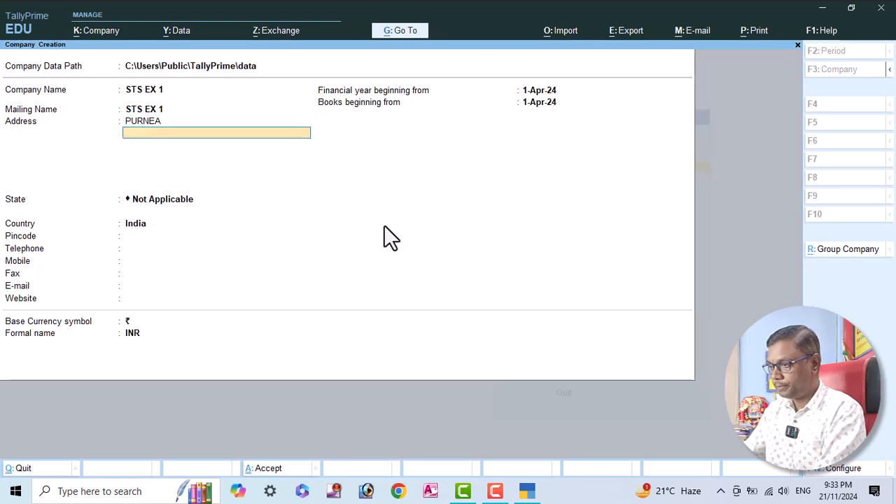
Set the company's state to Bihar and save the new company
key(Return)
key(Return)
key(BackSpace)
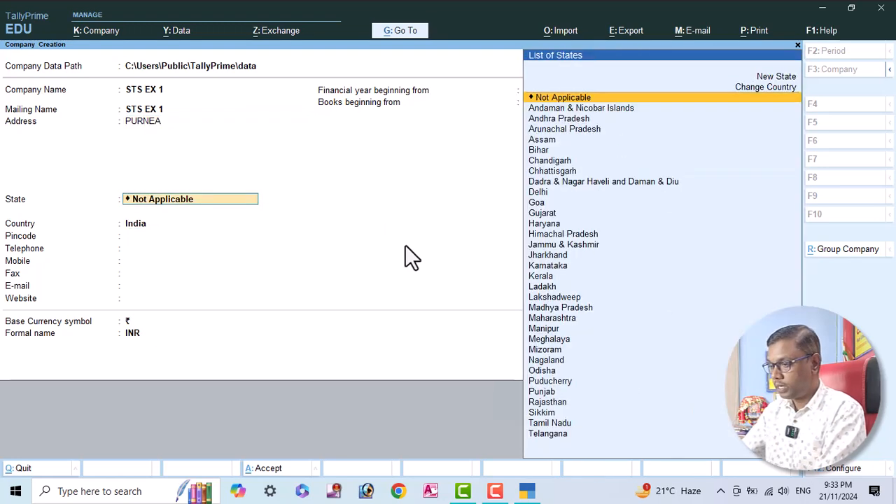
text(bih)
key(Return)
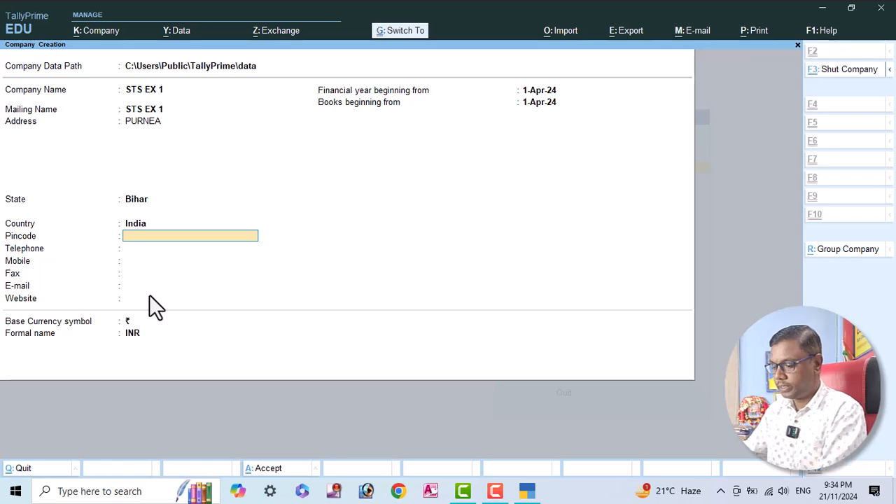
key(ctrl+a)
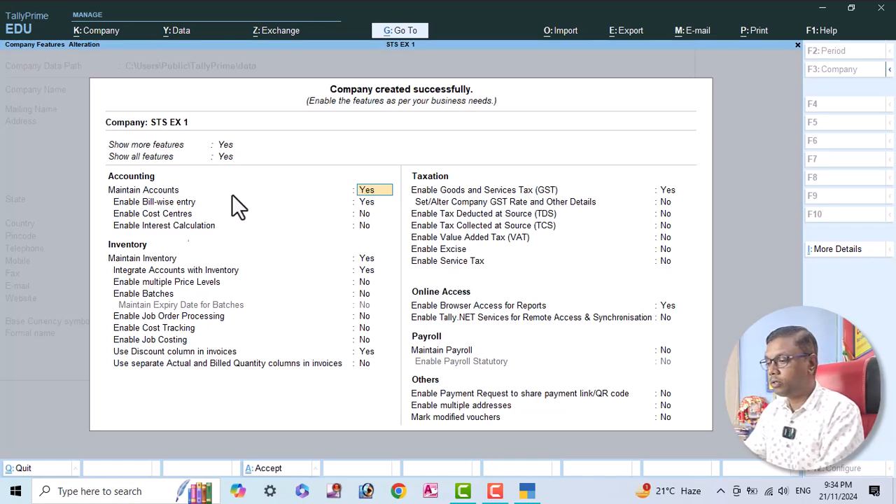
Disable bill-wise entry, inventory maintenance and Goods and Services Tax in the company features, and save them
key(Return)
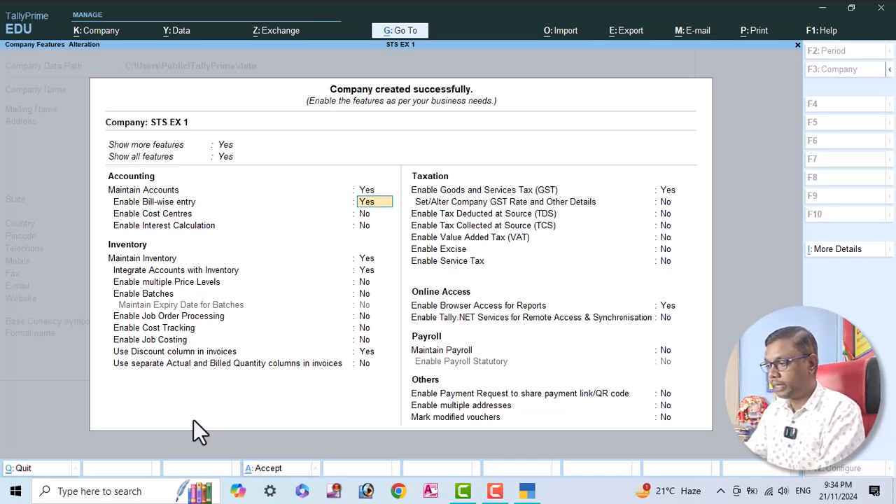
text(n)
key(Return)
key(Return)
key(Return)
text(n)
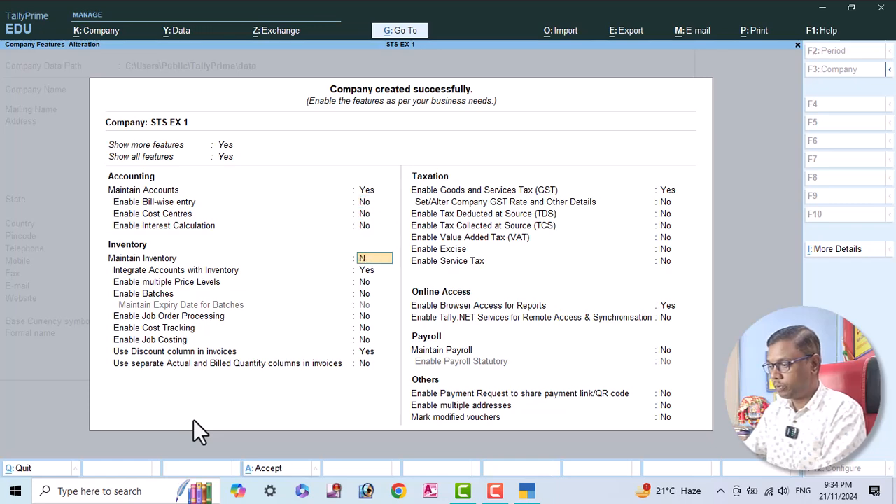
key(Return)
text(n)
key(Return)
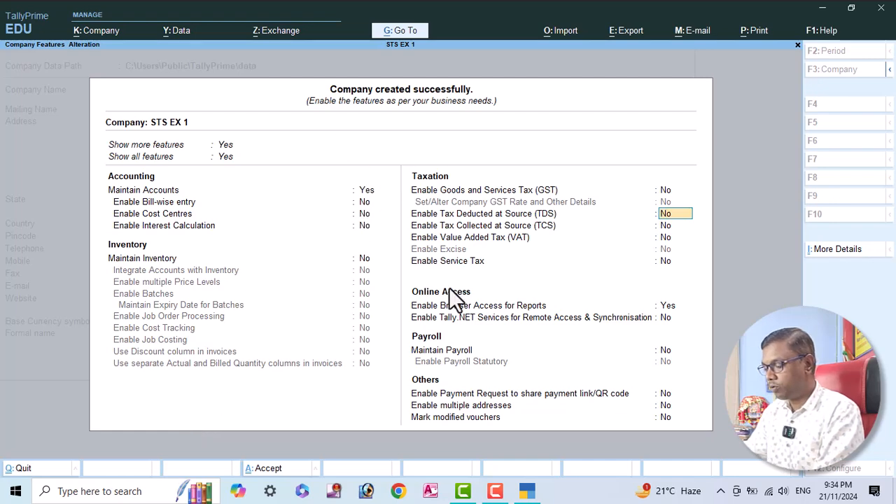
key(ctrl)
key(ctrl+a)
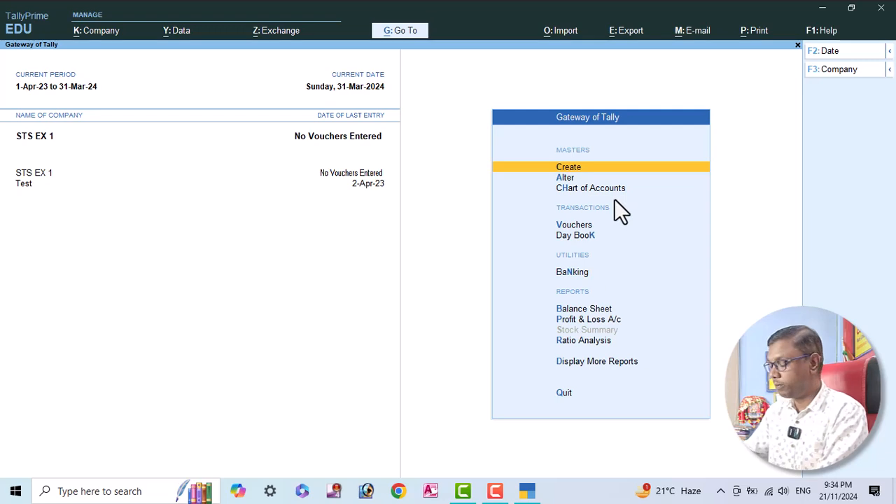
Create a ledger named Capital A/c under the Capital Account group
key(Return)
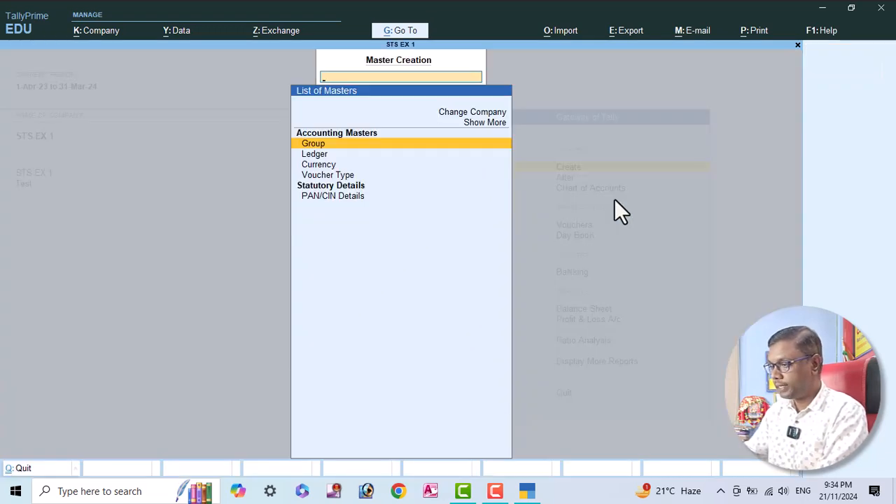
key(Down)
key(Up)
key(Down)
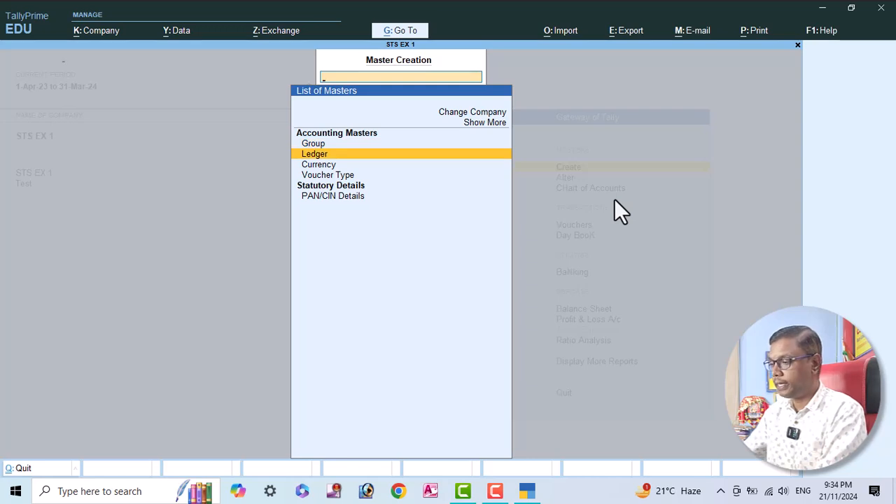
key(Return)
text(Capital A/c)
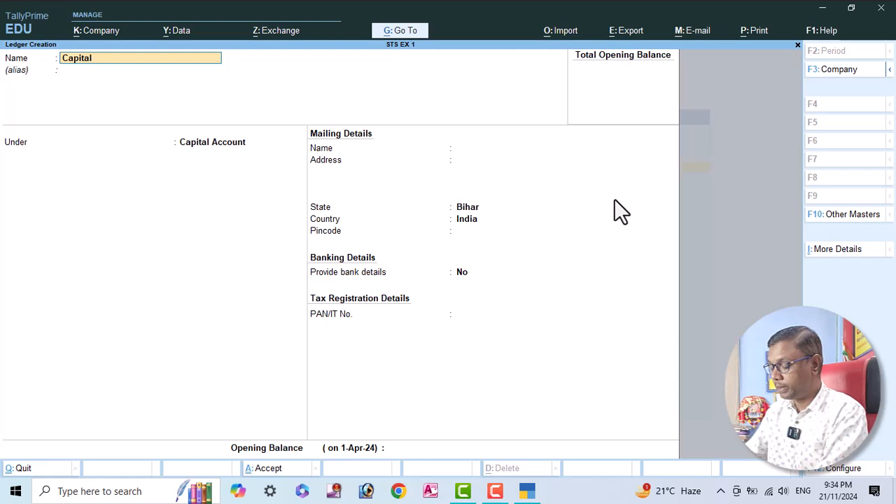
key(Return)
key(Return)
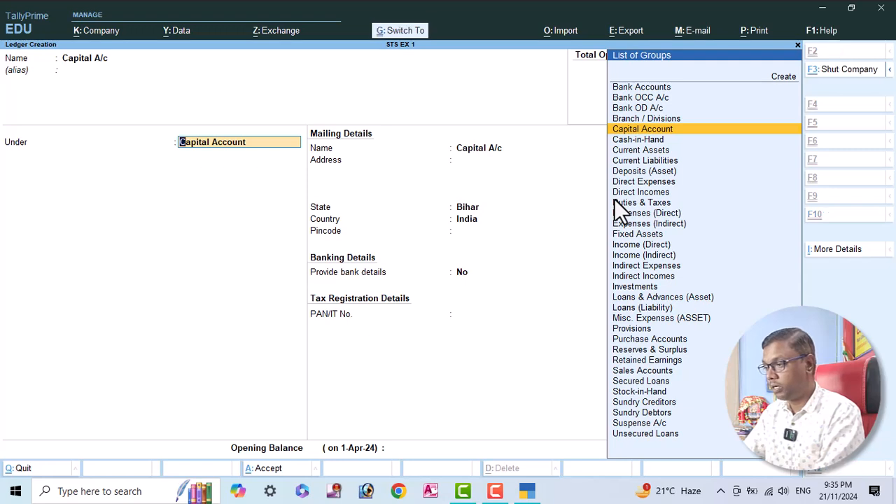
key(ctrl+a)
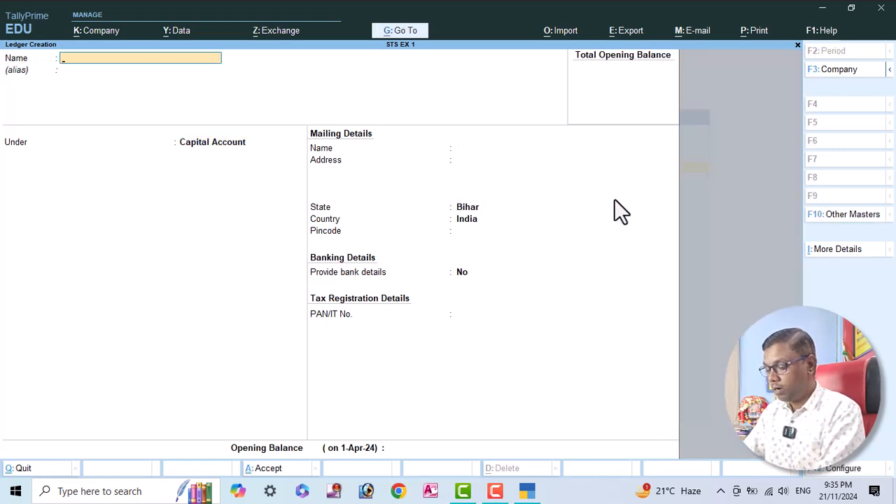
Create a ledger named Purchase A/c under Purchase Accounts, leaving the type of ledger as Not Applicable
text(Purcha)
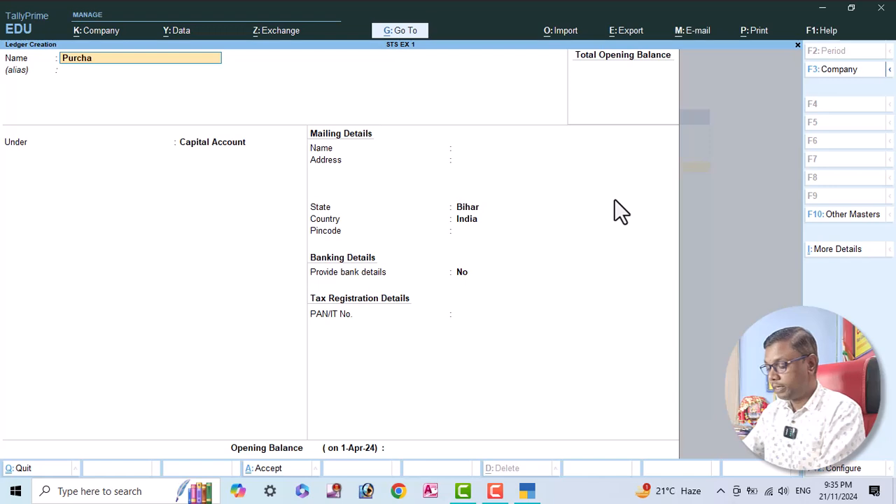
text(se a/c)
key(Return)
key(Return)
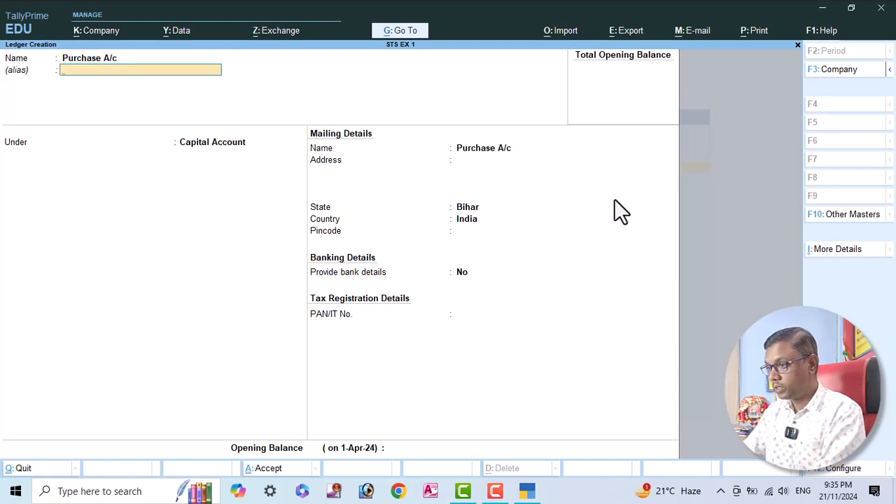
text(pur)
key(Return)
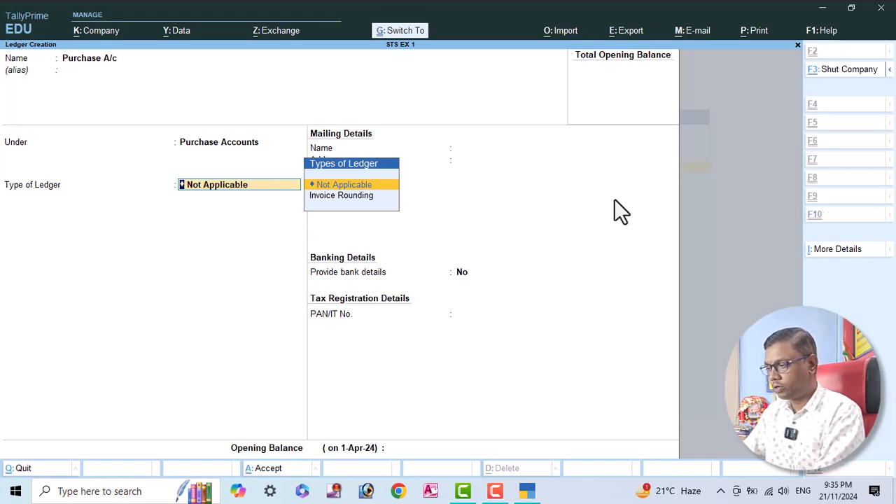
key(ctrl+a)
Create a ledger named Sale A/c under Sales Accounts, leaving the type of ledger as Not Applicable
text(Sale A/c)
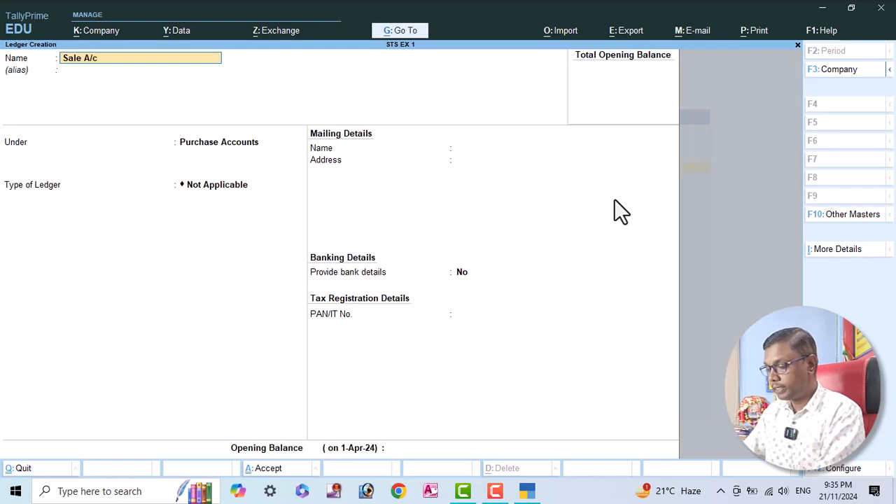
key(Return)
key(Return)
text(Sal)
key(Return)
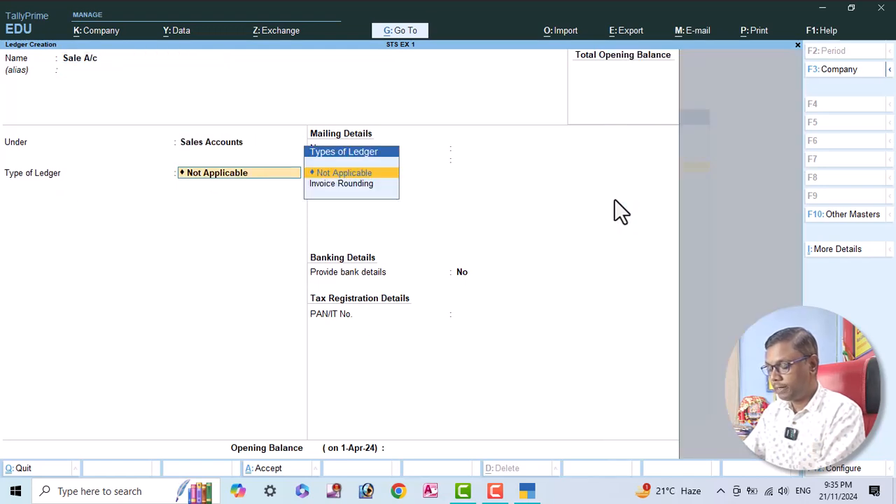
key(ctrl+a)
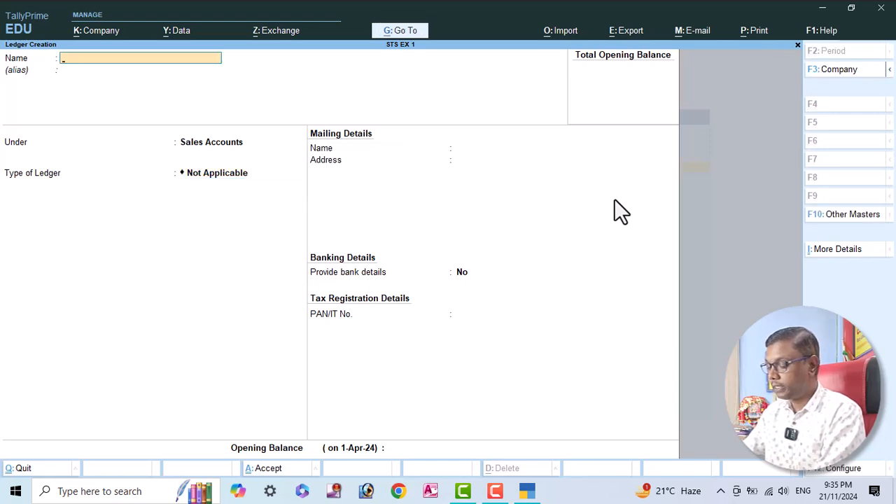
Create a supplier ledger named Ramesh Store under the Sundry Creditors group
text(Rame)
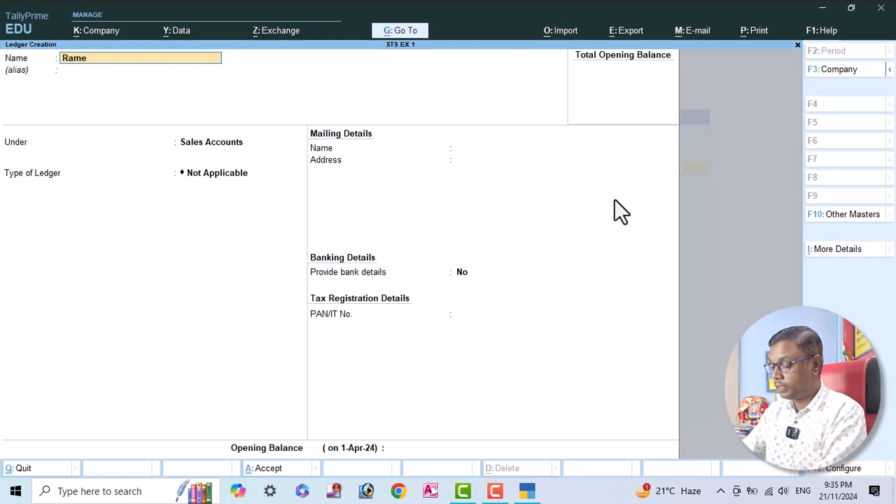
text(sh Store)
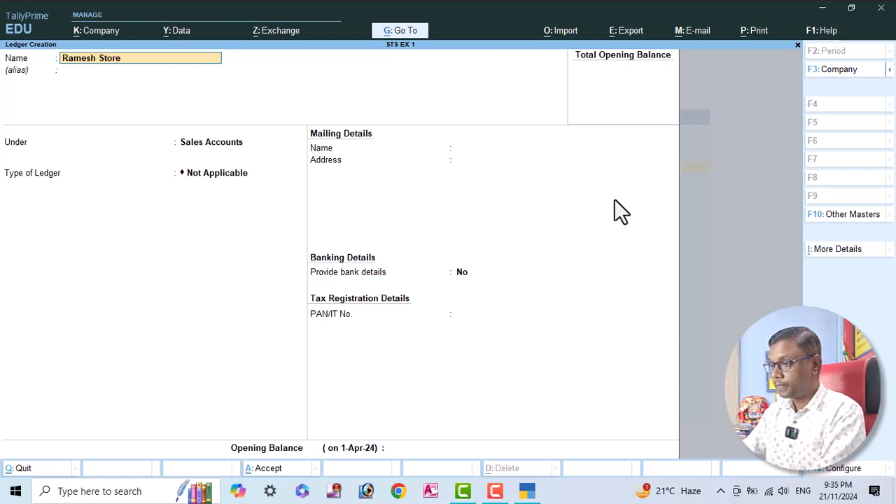
key(Return)
text(Sun)
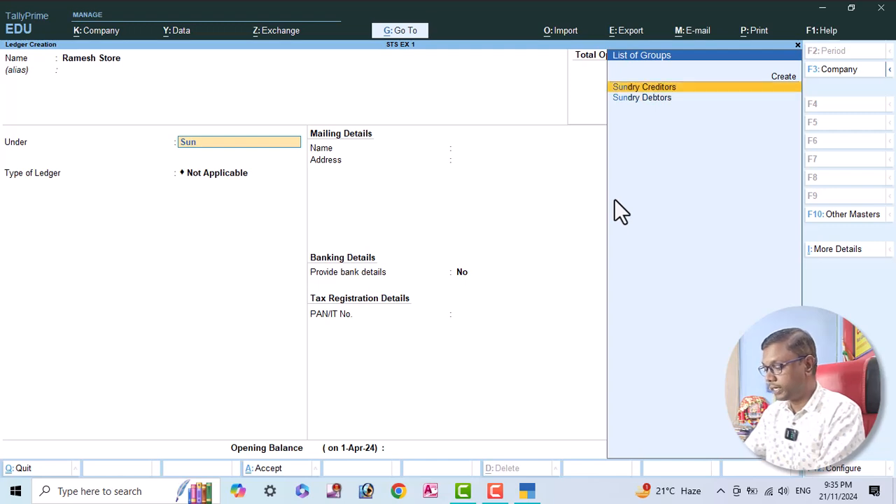
key(Return)
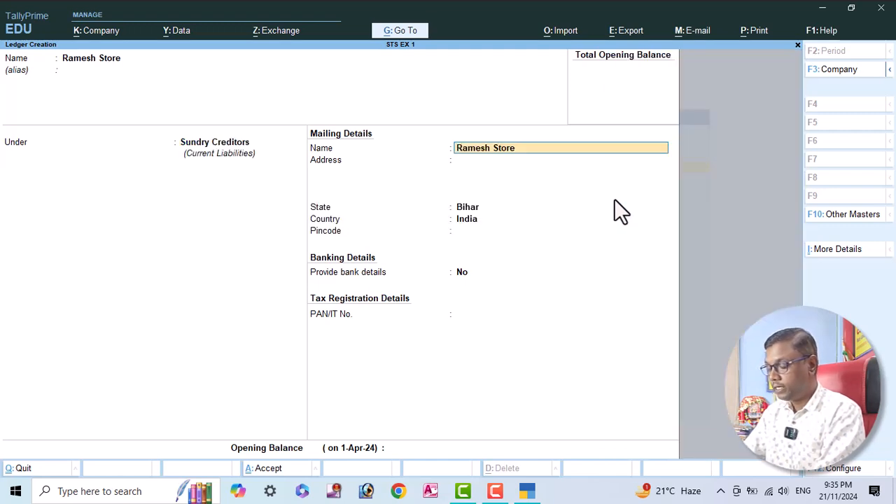
key(Return)
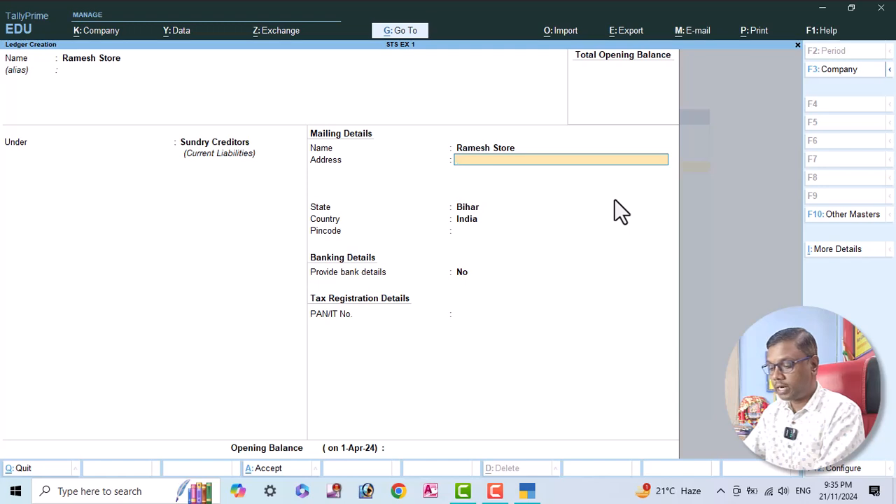
key(ctrl+a)
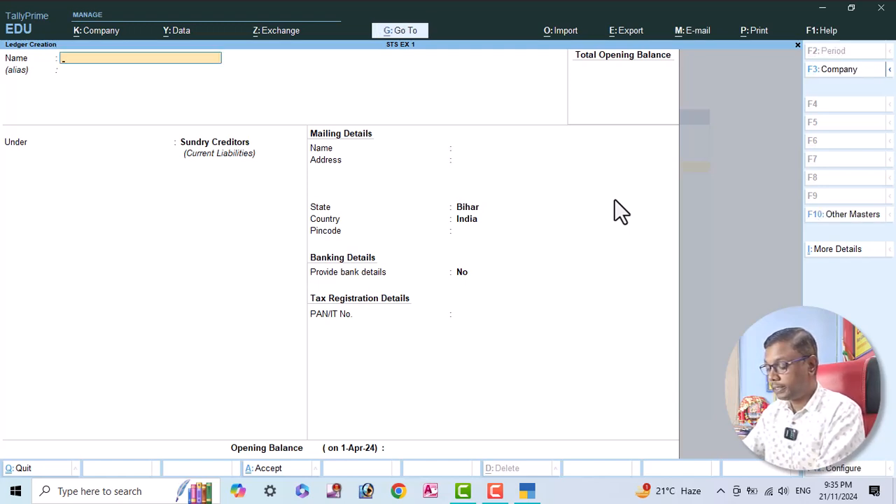
Create a customer ledger named Ram Store under the Sundry Debtors group
text(Ram)
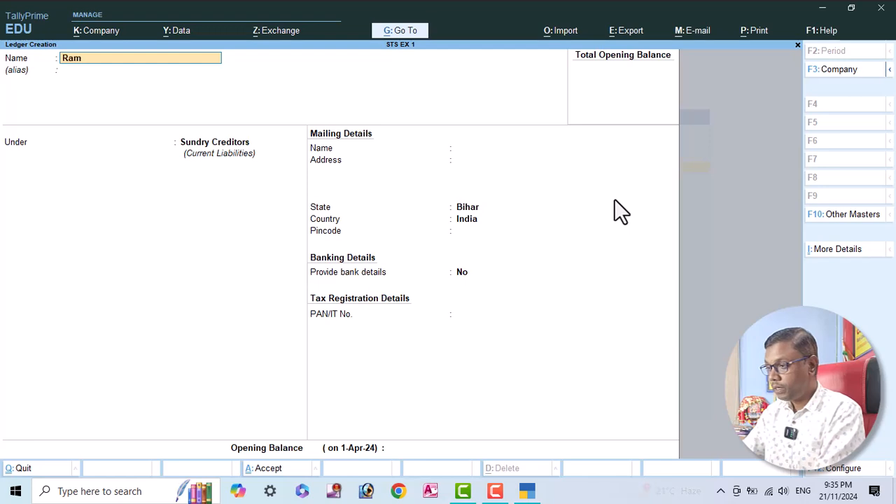
text( Store)
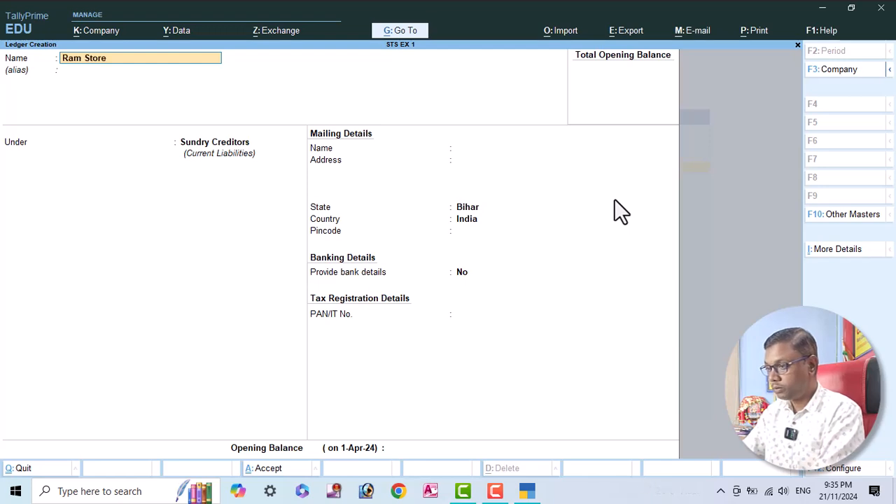
key(Return)
key(Return)
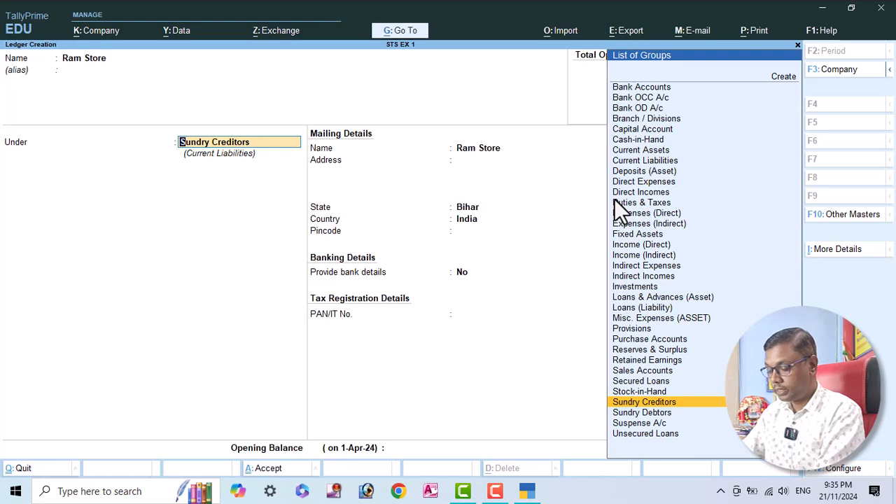
text(S)
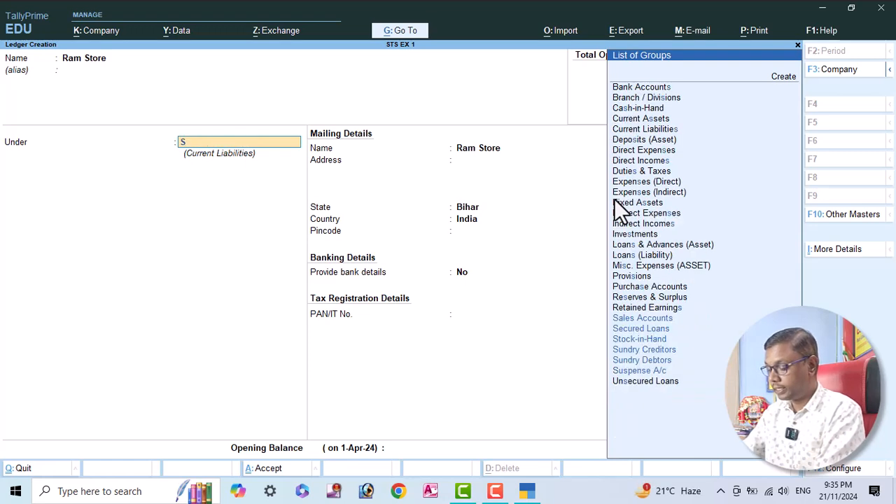
text(un)
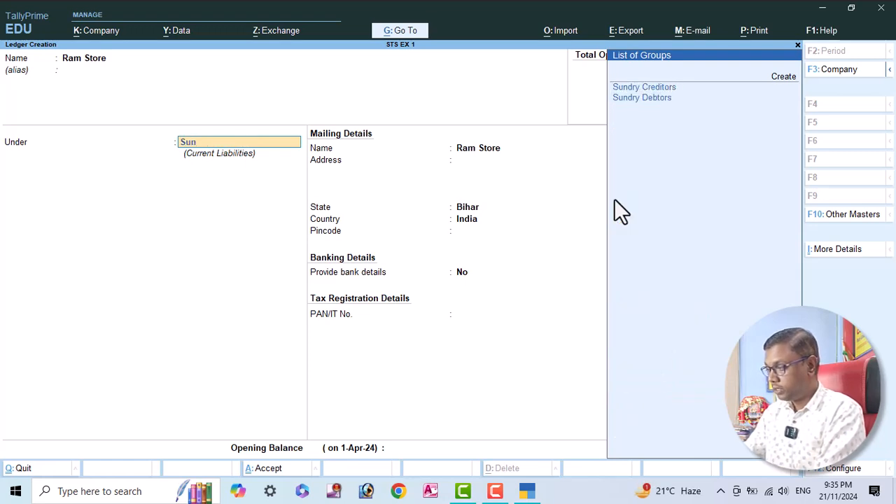
key(Down)
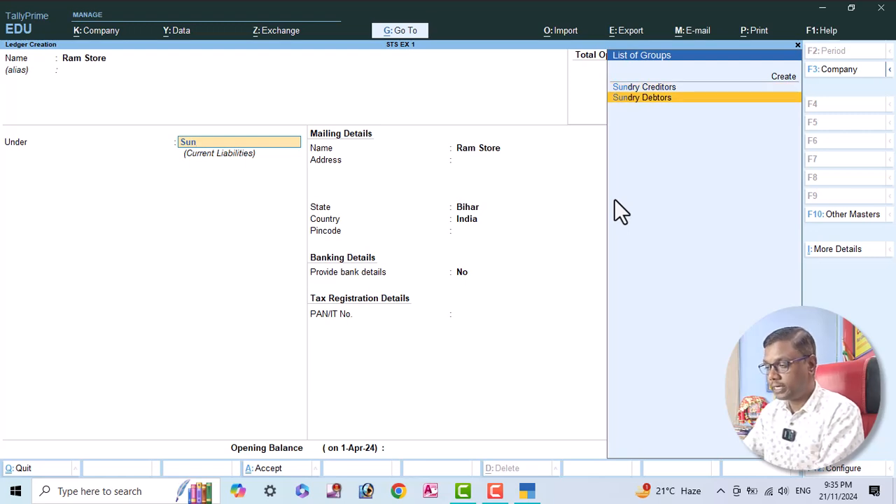
key(Return)
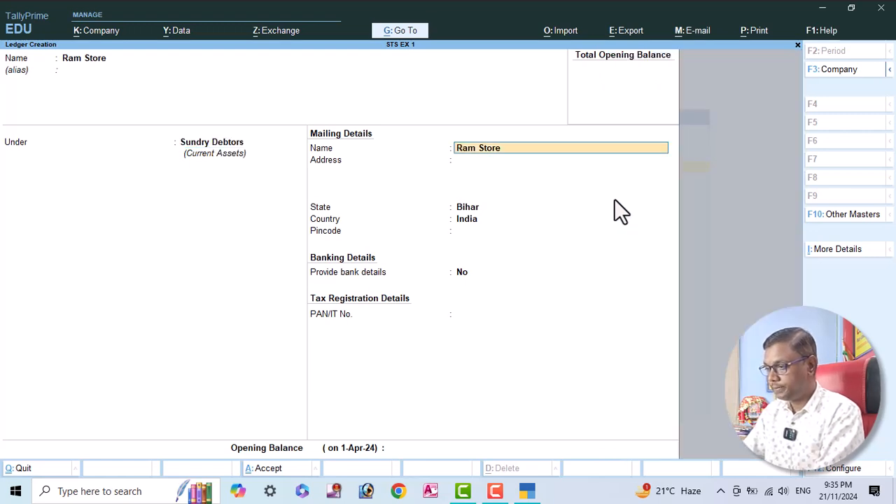
key(ctrl+a)
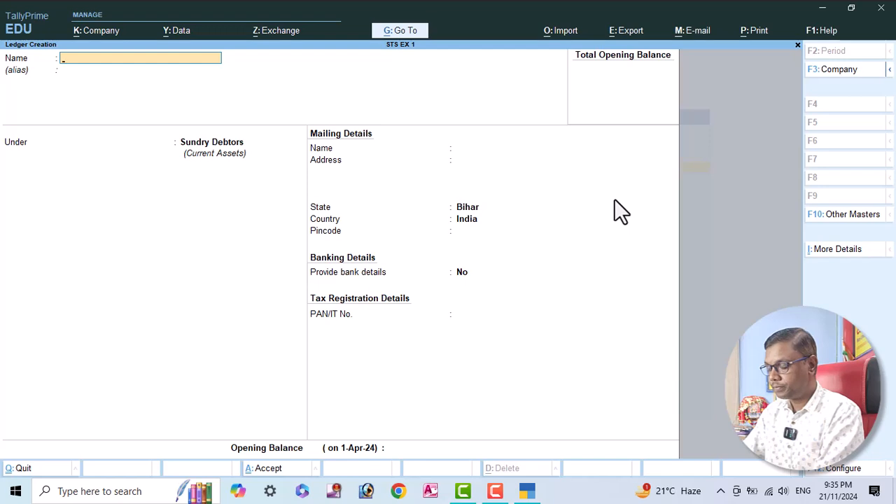
Create a ledger named Rent A/c under the Indirect Expenses group
text(Rent A/c)
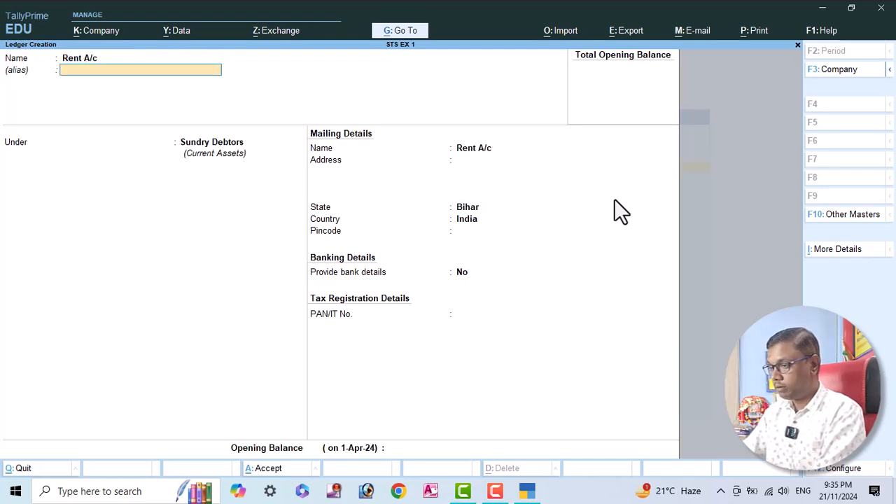
key(Return)
key(Return)
text(Ind)
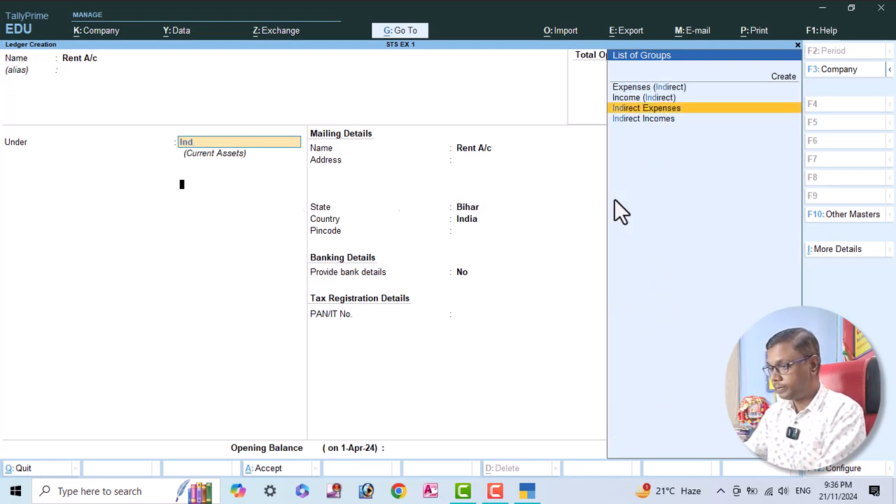
key(Return)
key(ctrl+a)
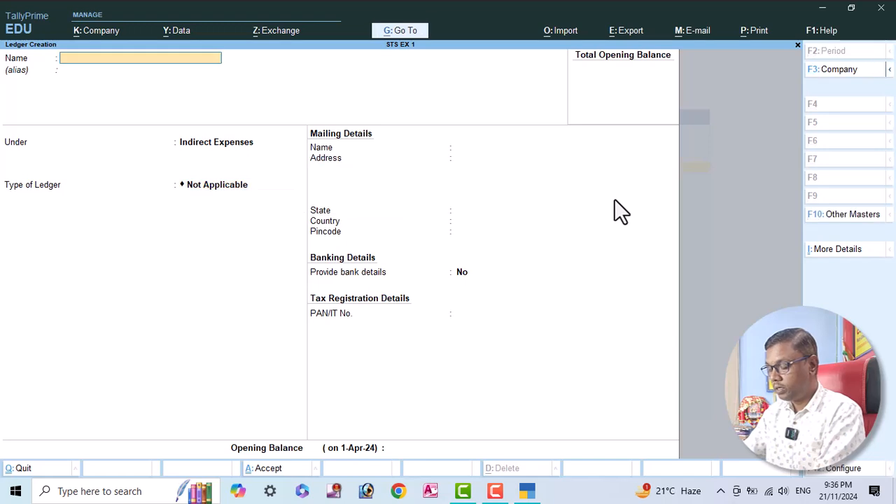
Create a ledger named Salary A/c, keeping it under Indirect Expenses
text(Salar)
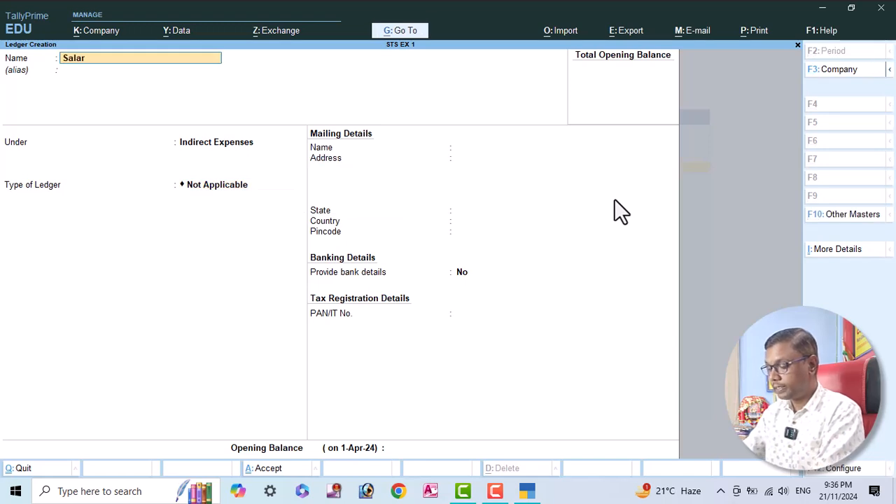
text(y a/c)
key(Return)
key(Return)
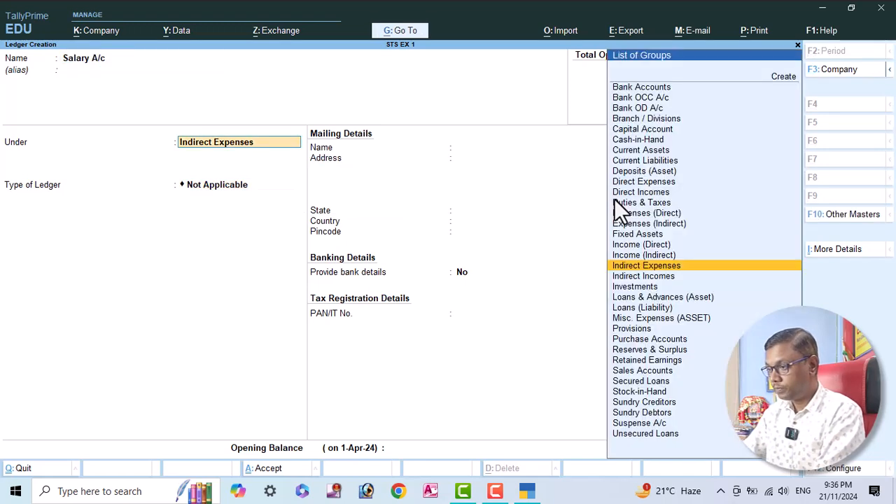
key(ctrl+a)
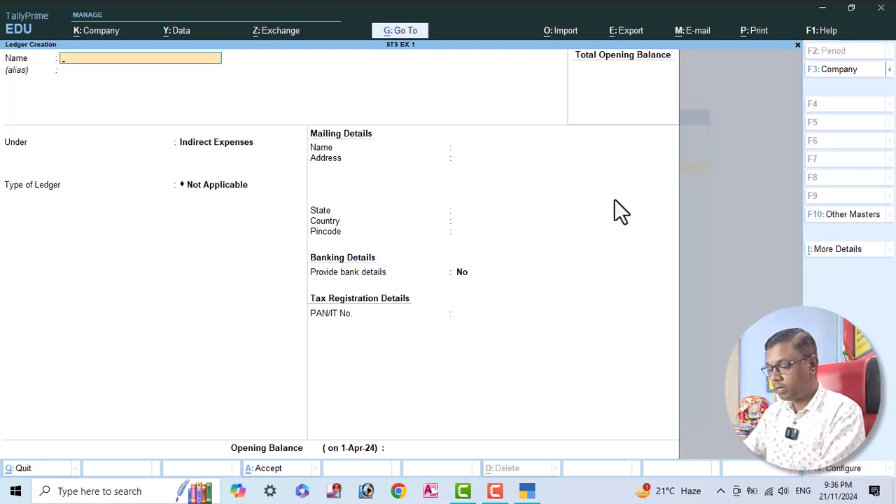
Create a ledger named HDFC Bank under Bank Accounts with the default bank details, and leave ledger creation
text(HD)
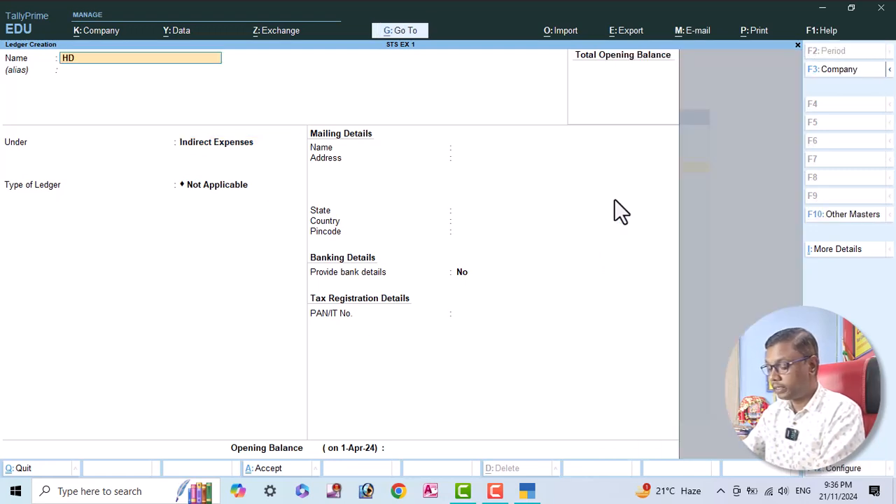
text(FC Bank)
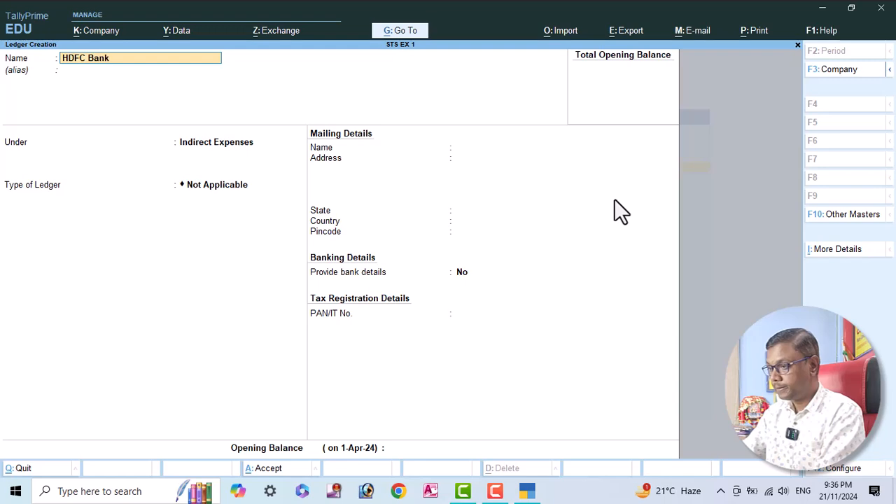
key(Return)
key(Return)
text(Ban)
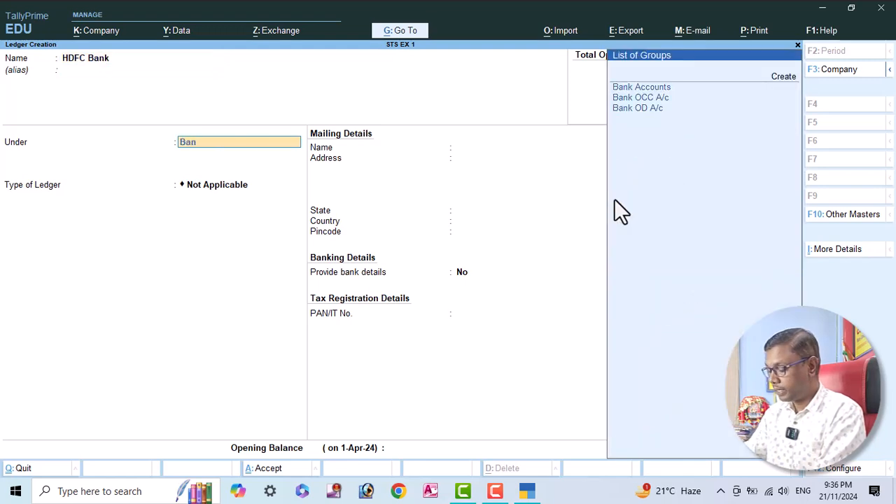
text(k)
key(Return)
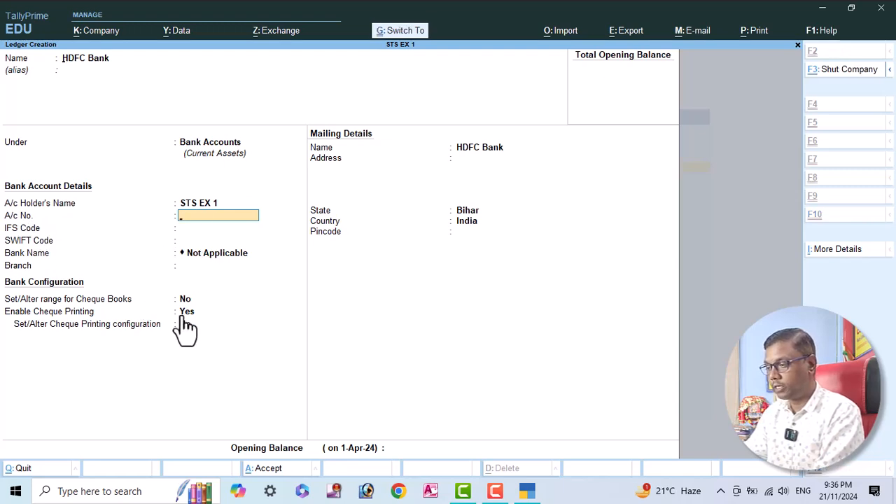
key(ctrl+a)
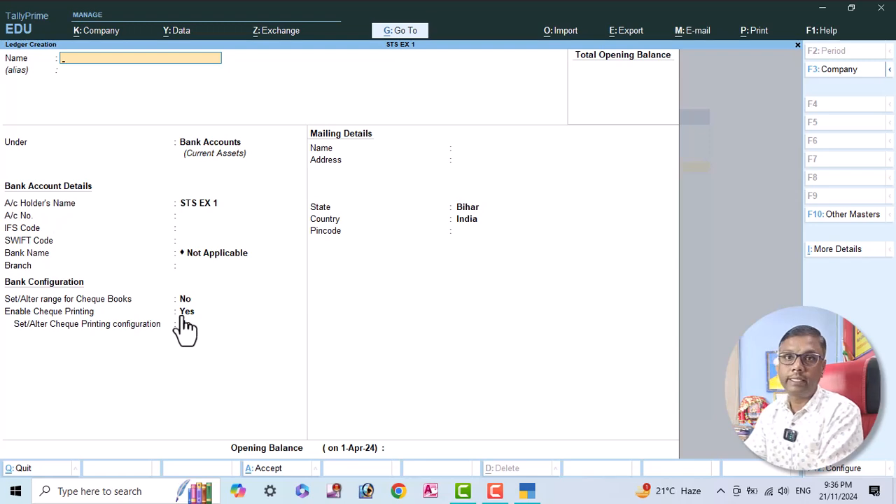
key(Escape)
key(y)
key(Escape)
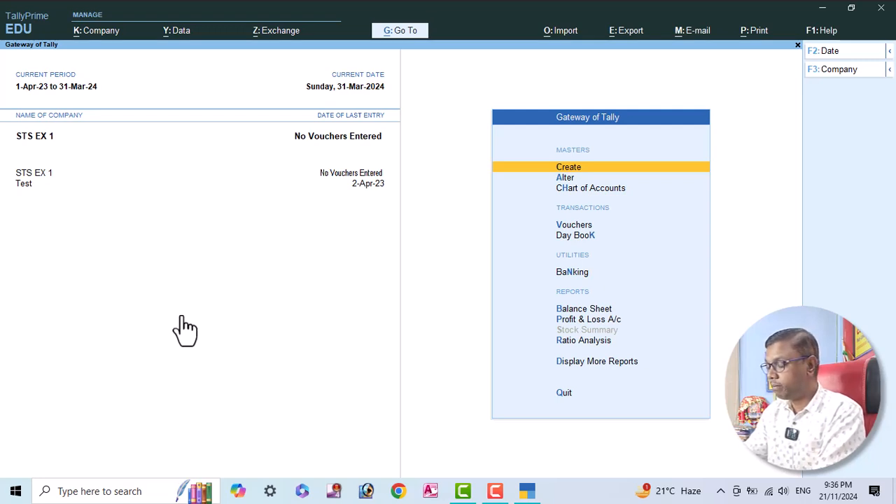
Review the list of existing ledgers through master alteration and return to the Gateway of Tally
key(Down)
key(Up)
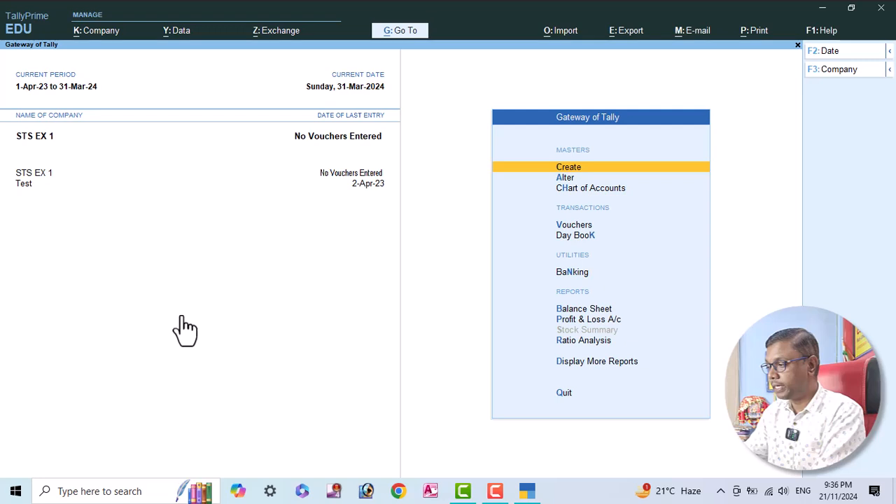
key(Down)
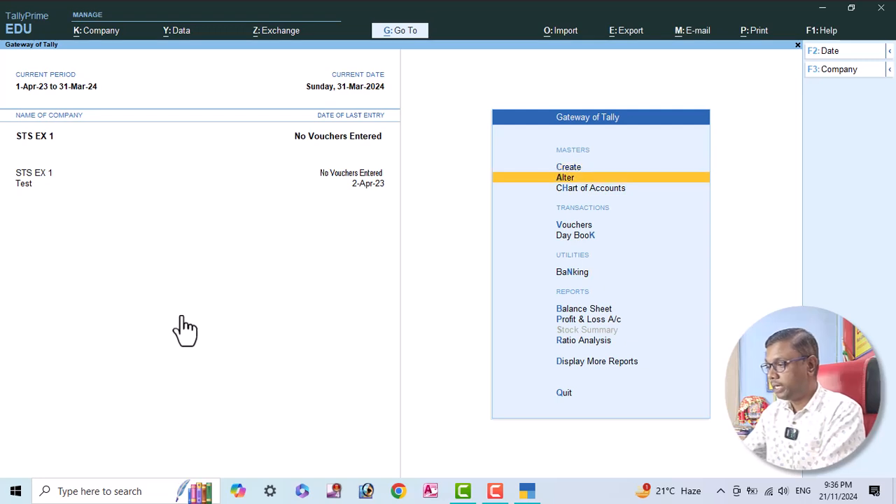
key(Return)
key(Down)
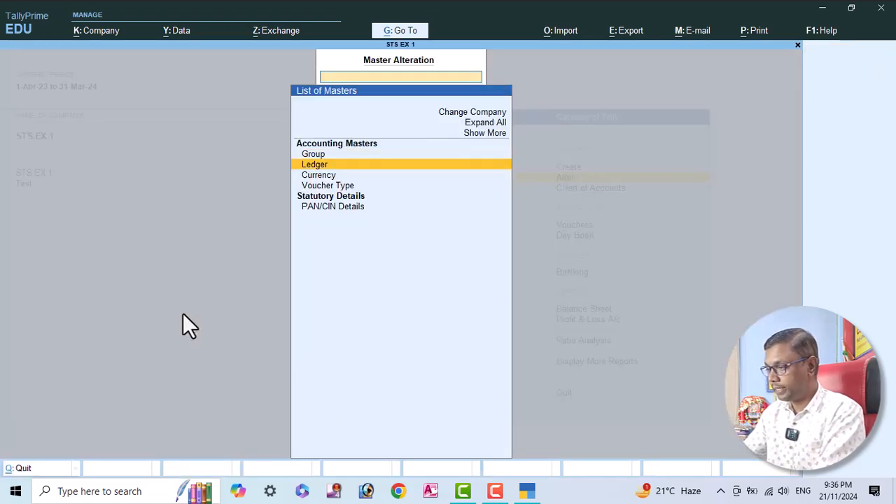
key(Return)
key(Down)
key(Down)
key(Down)
key(Down)
key(Down)
key(Down)
key(Down)
key(Down)
key(Down)
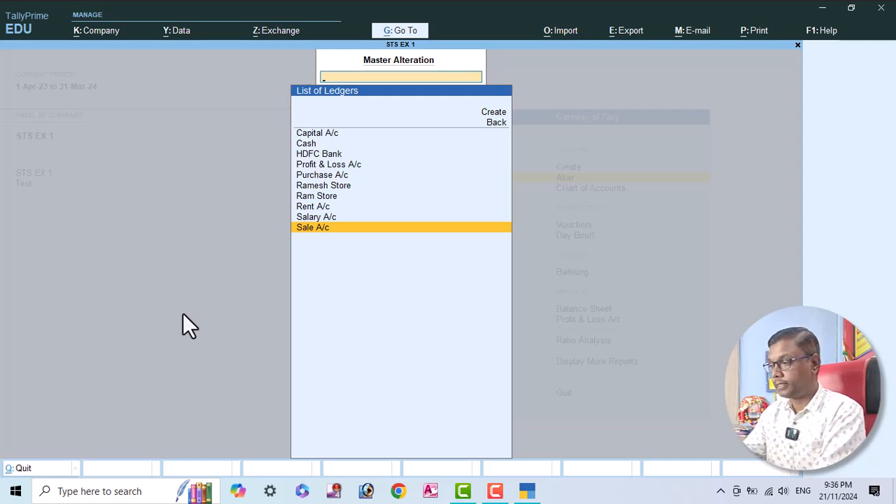
key(Escape)
key(Escape)
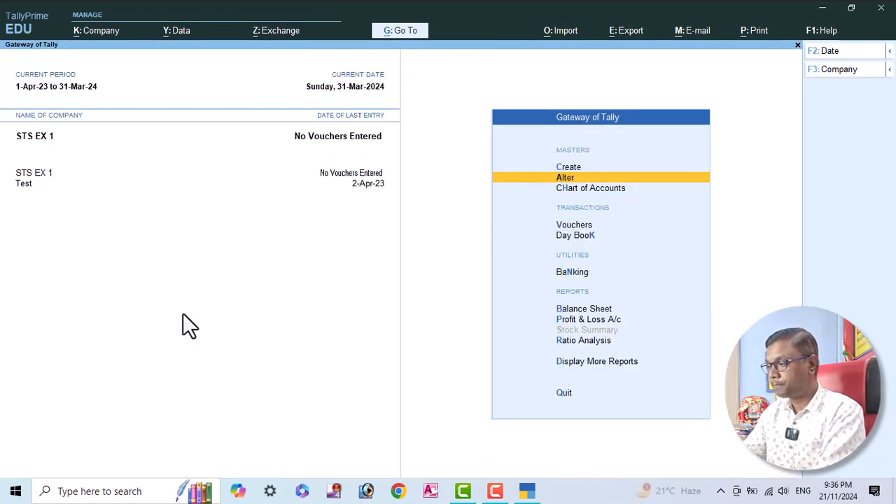
Start a Receipt voucher and credit Capital A/c with 100000
key(Down)
key(Down)
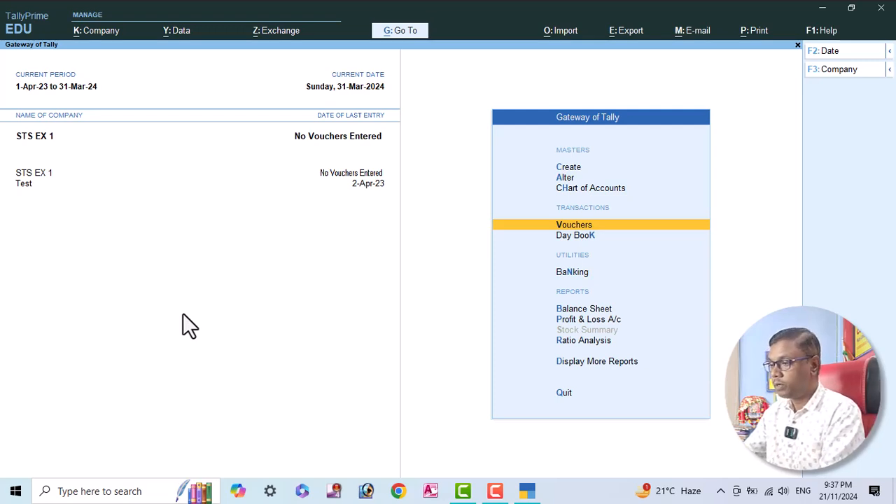
key(Return)
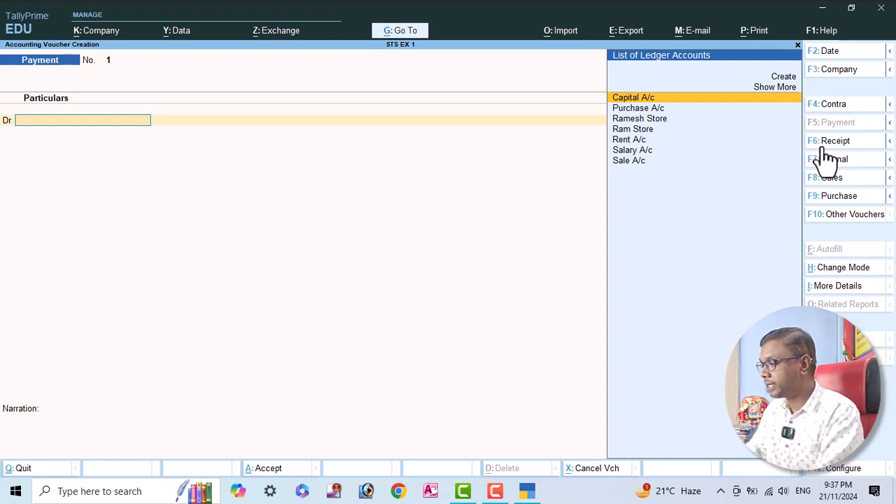
click(860, 143)
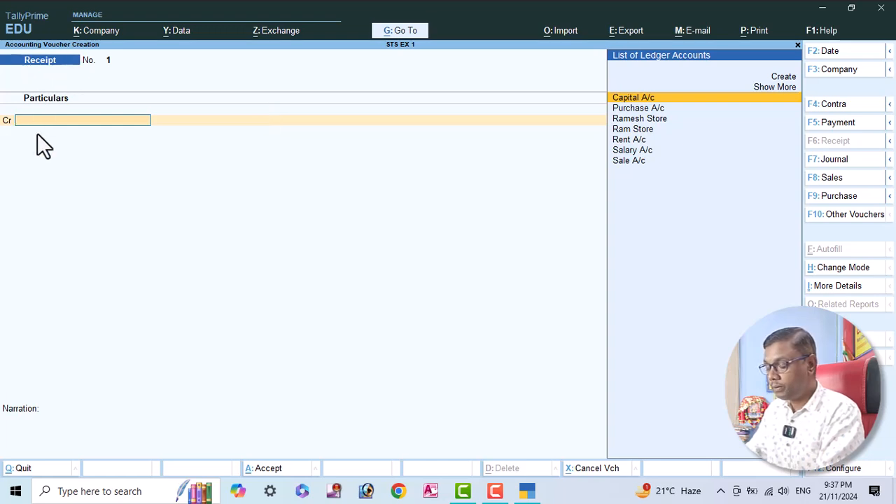
key(Down)
key(Up)
key(Return)
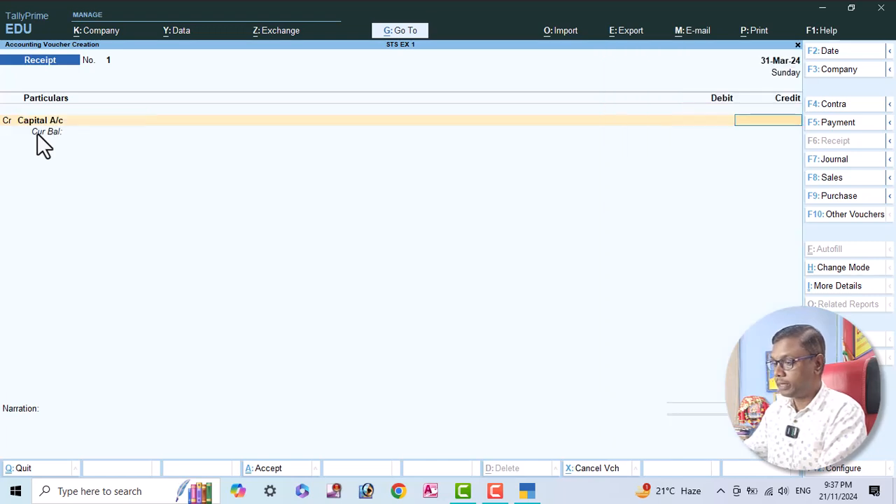
text(100000)
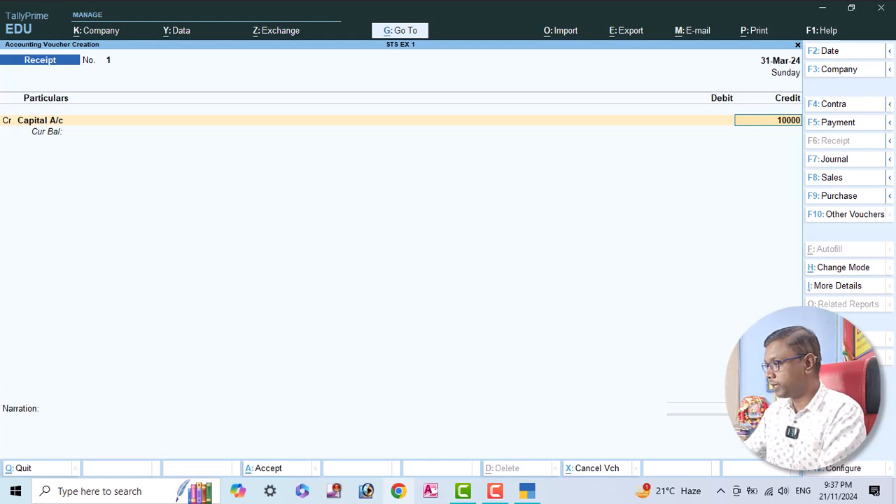
key(Return)
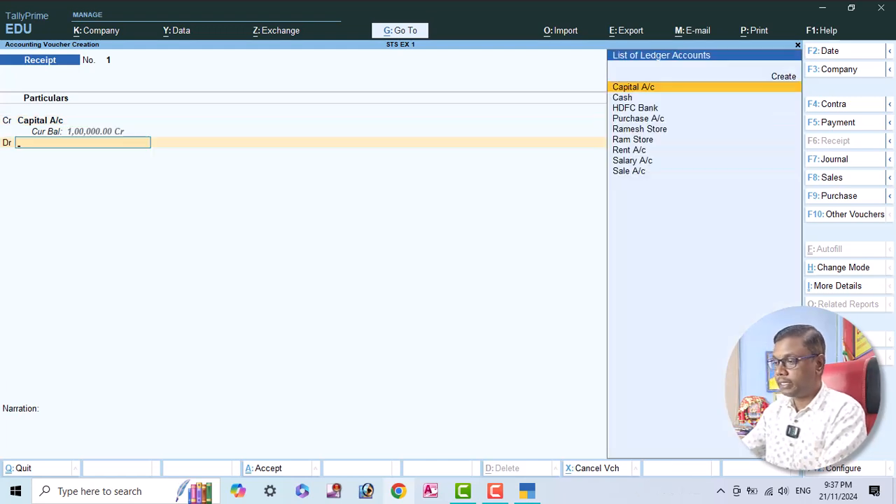
Try switching the receipt's second entry line to Cr and set it back to Dr
key(BackSpace)
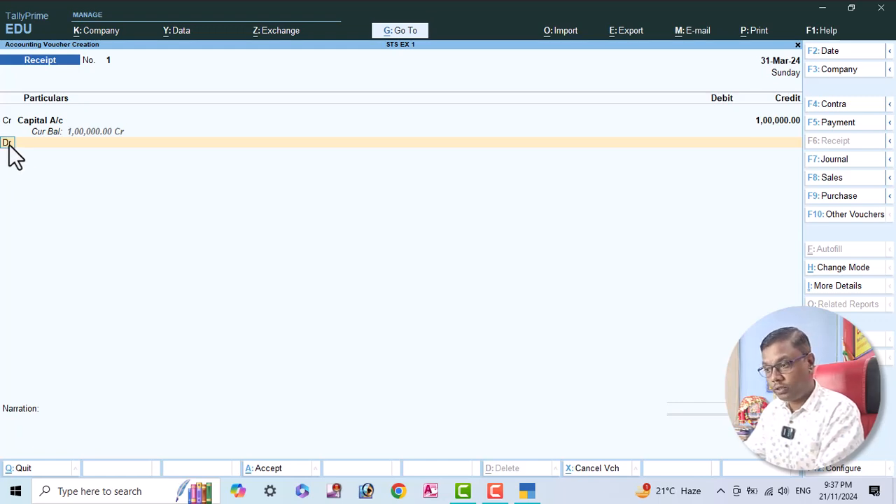
key(Return)
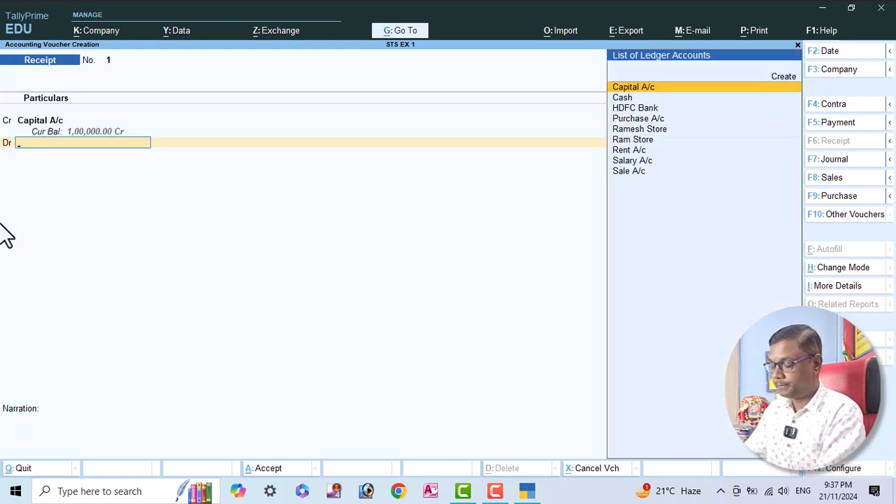
key(BackSpace)
text(c)
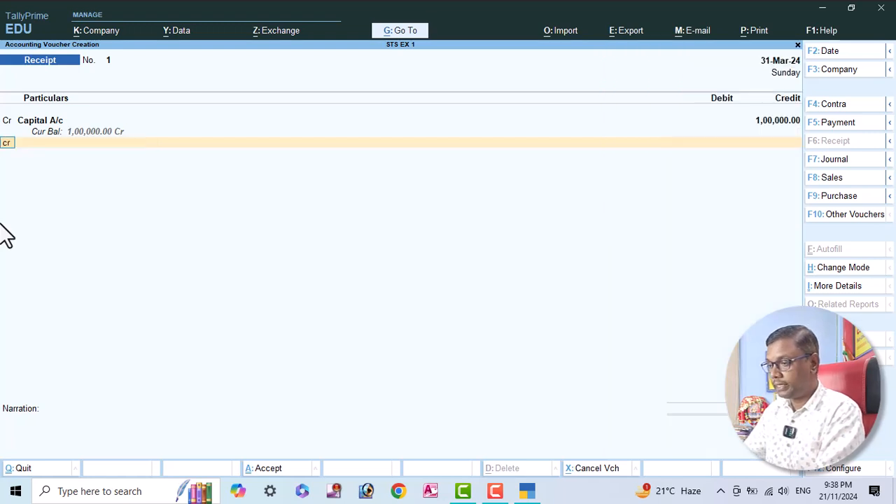
key(Return)
key(BackSpace)
text(d)
key(Return)
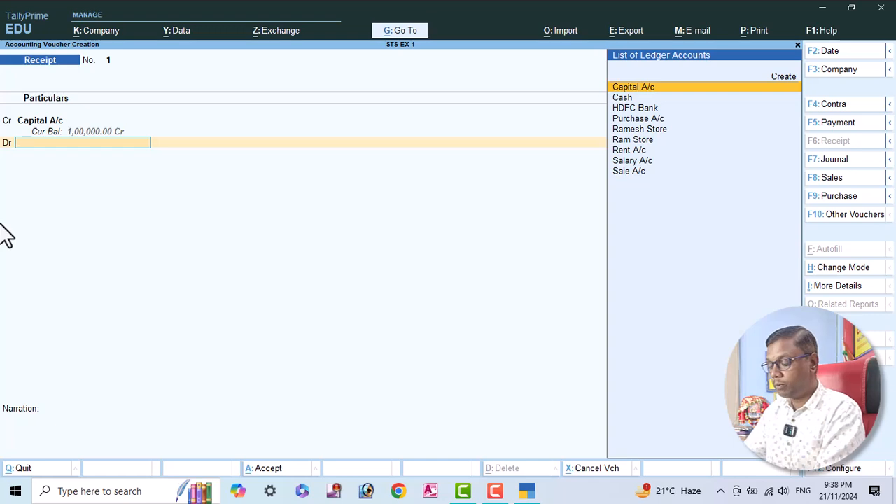
key(BackSpace)
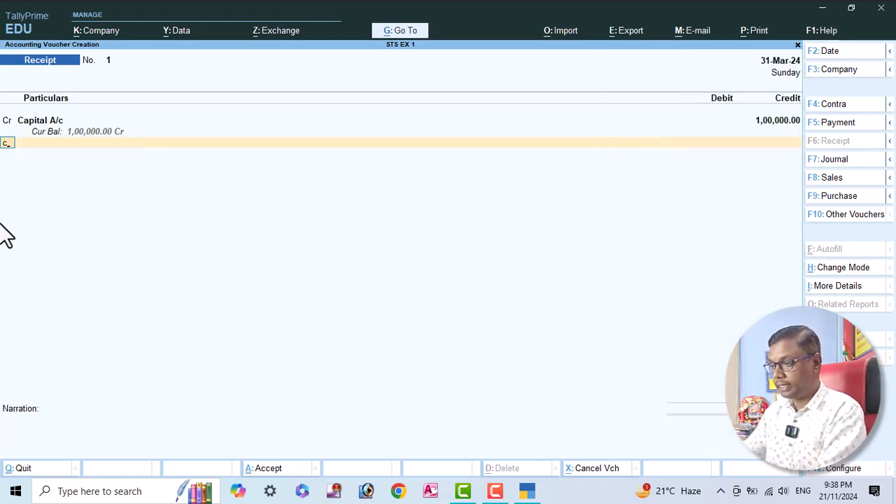
text(c)
key(BackSpace)
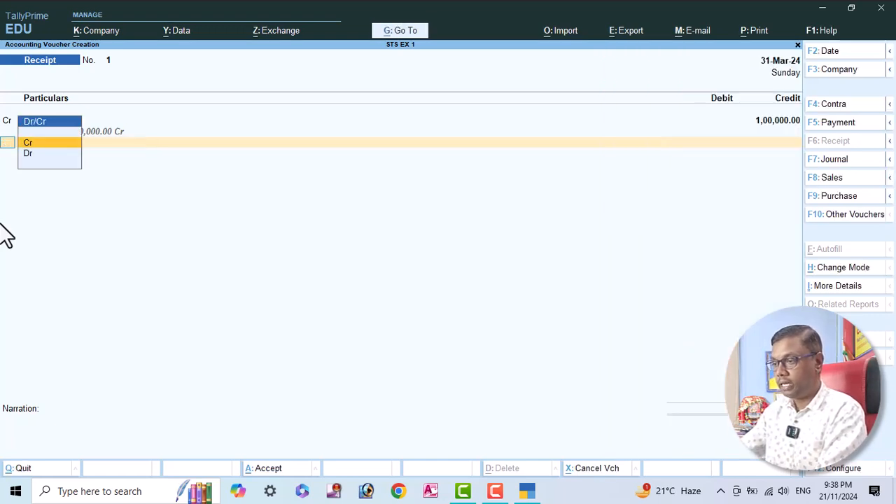
text(dr)
key(Return)
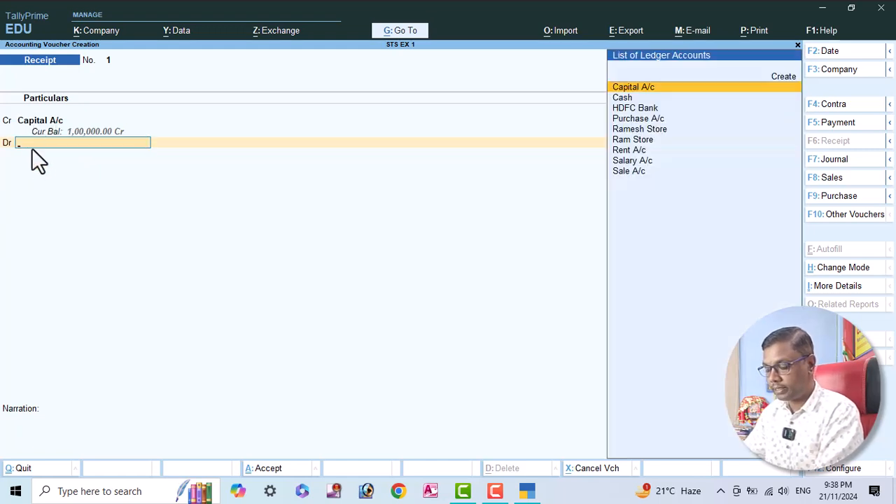
Debit the Cash ledger with 1,00,000.00 on the receipt's second entry line
text(Cas)
key(Return)
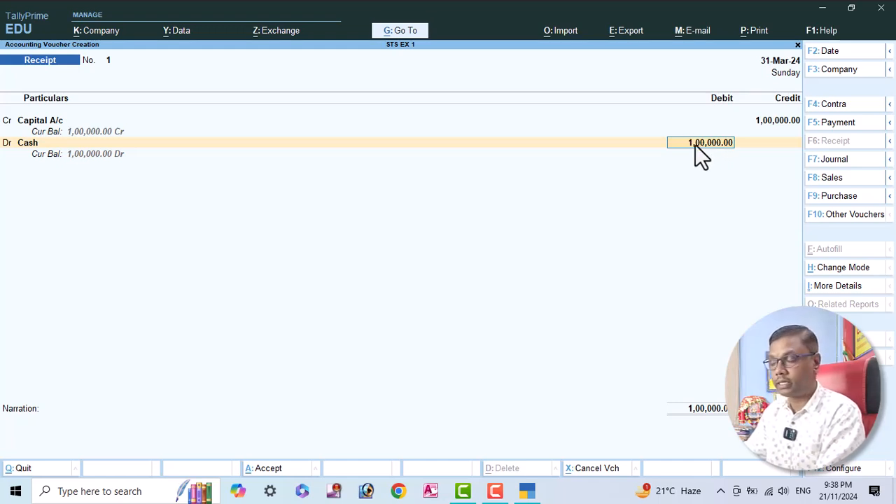
key(Return)
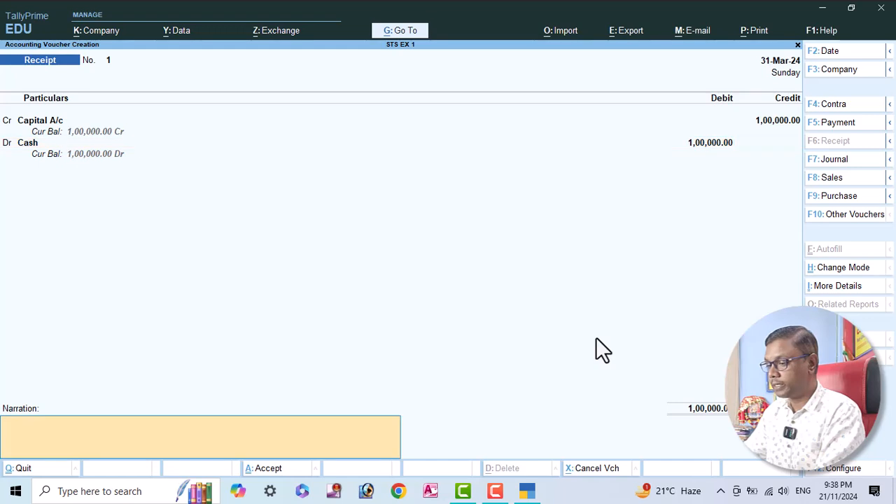
Enter the narration "being business started with cash" on the receipt and try to save the voucher
text(being)
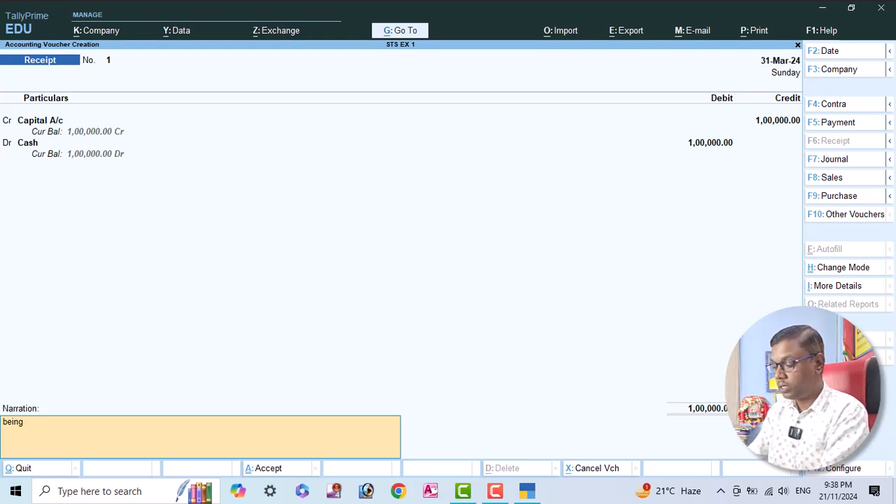
text( business s)
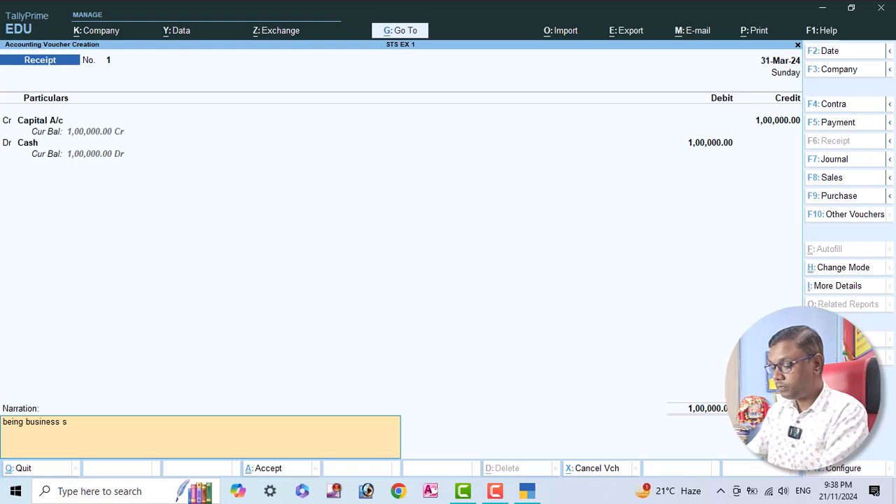
text(tar)
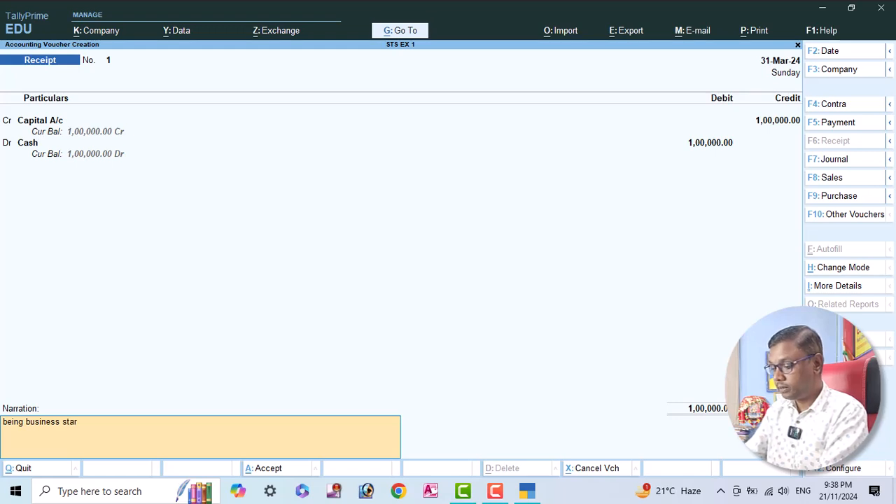
key(BackSpace)
text(rt)
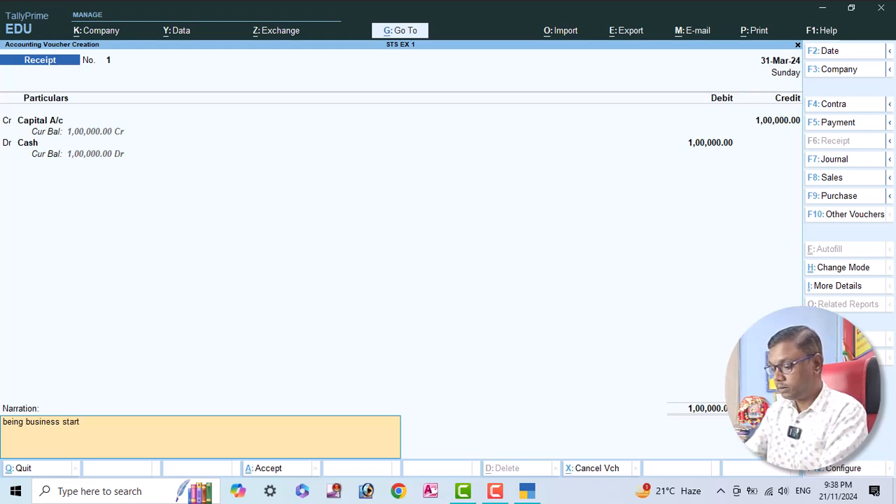
text(ed with)
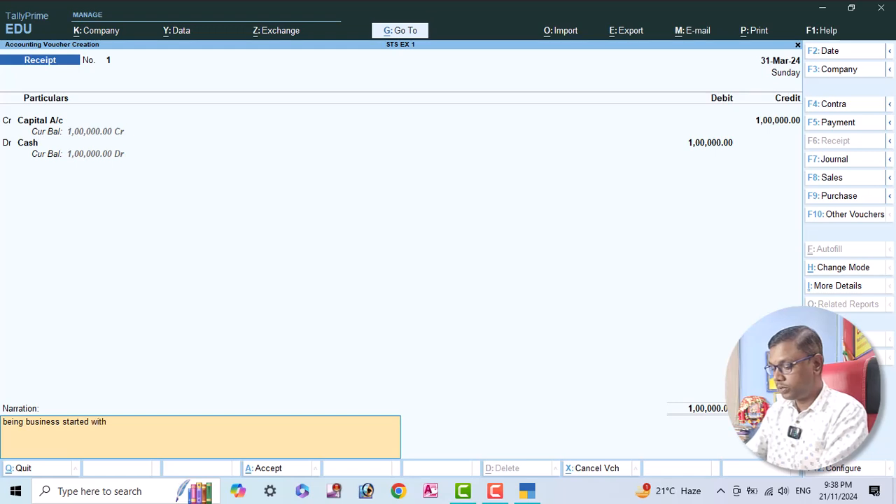
text( cash)
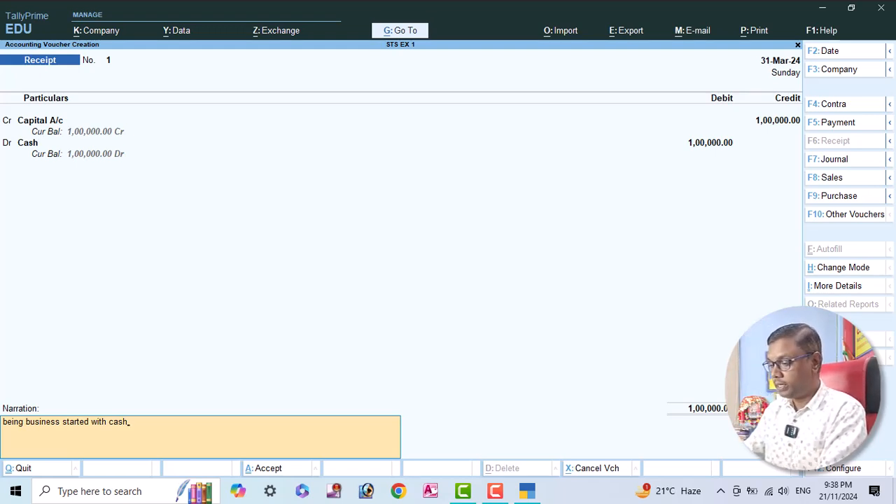
key(Return)
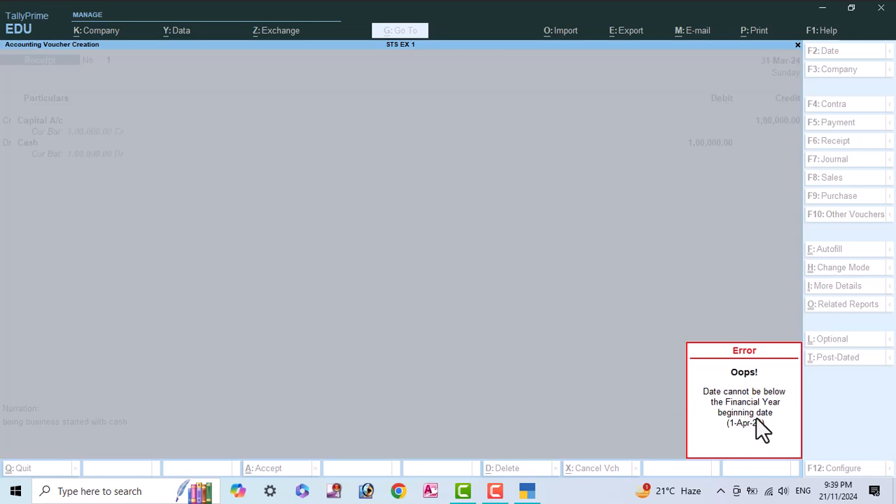
Dismiss the date error and quit the unsaved receipt back to the Gateway of Tally
key(Escape)
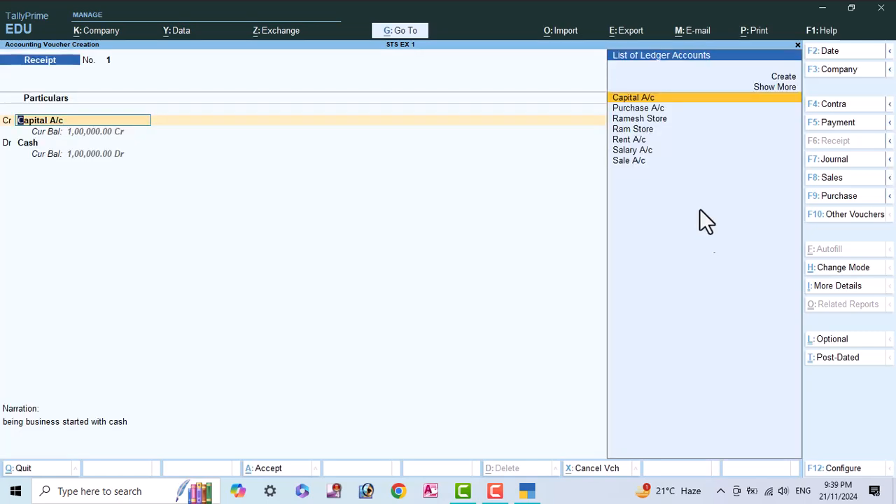
key(Escape)
key(Escape)
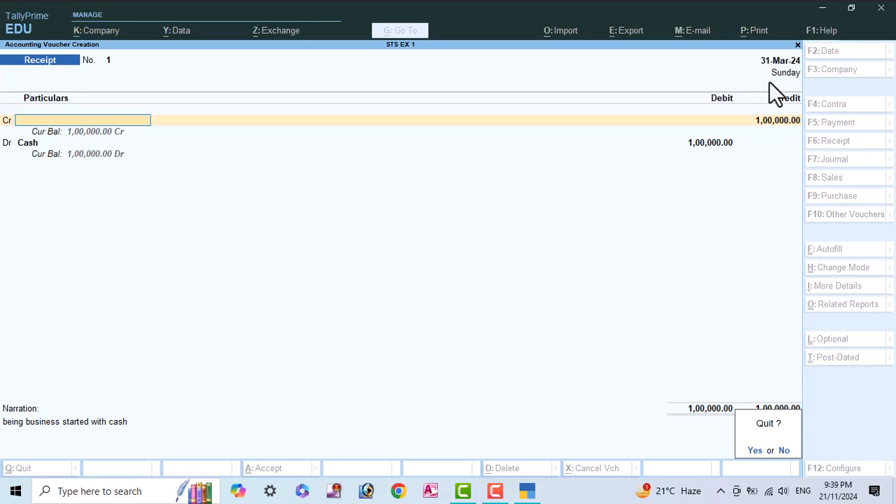
key(Return)
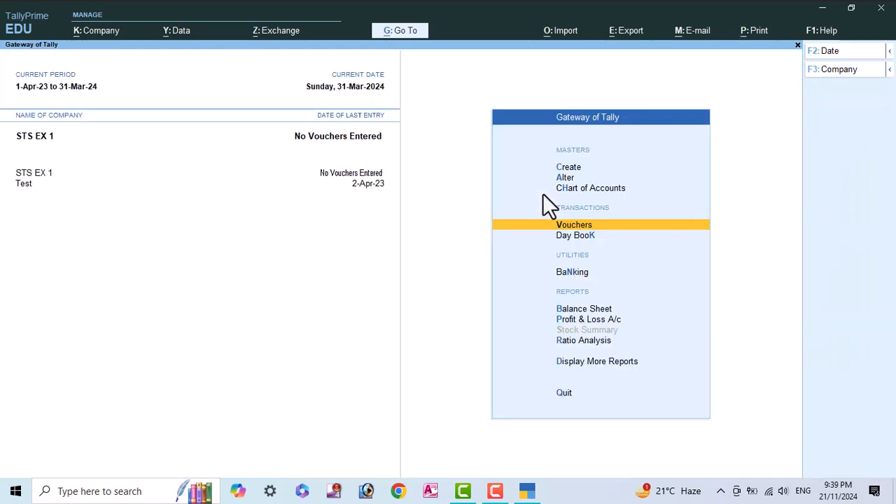
Change the company's current period to run from 1-4-2024 to 31-3-2025
click(55, 96)
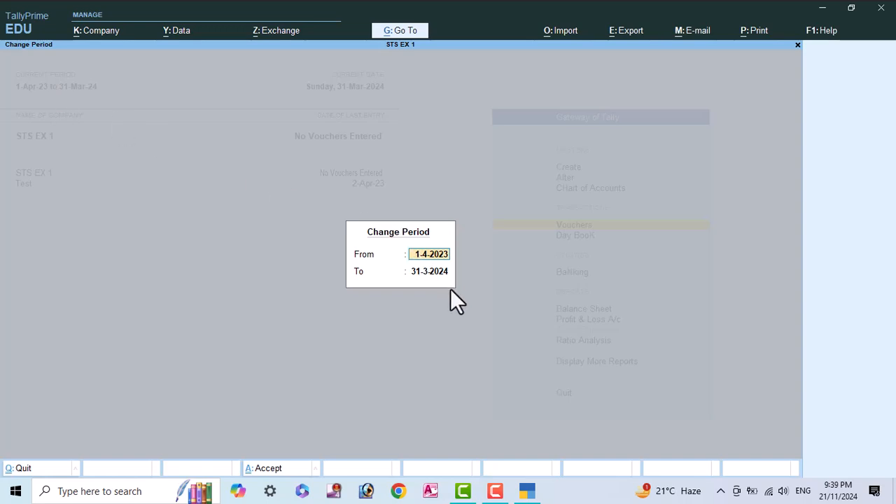
text(1-4-)
text(2024)
key(Return)
text(31-3)
key(Return)
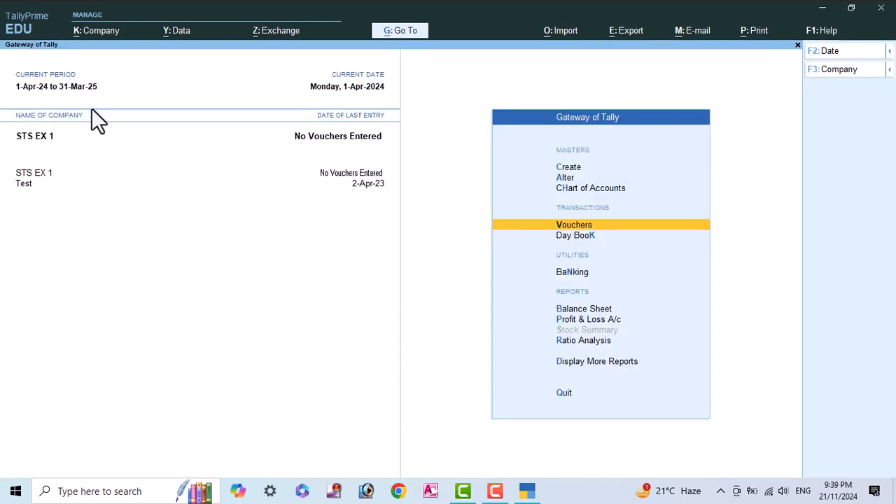
Re-enter the same period using the short date forms a24 for the start and m25 for the end
click(67, 90)
text(a)
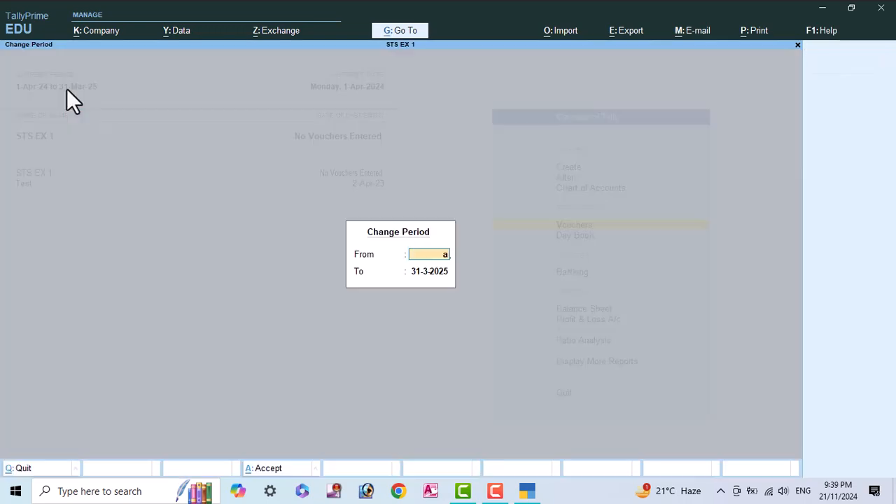
text(24)
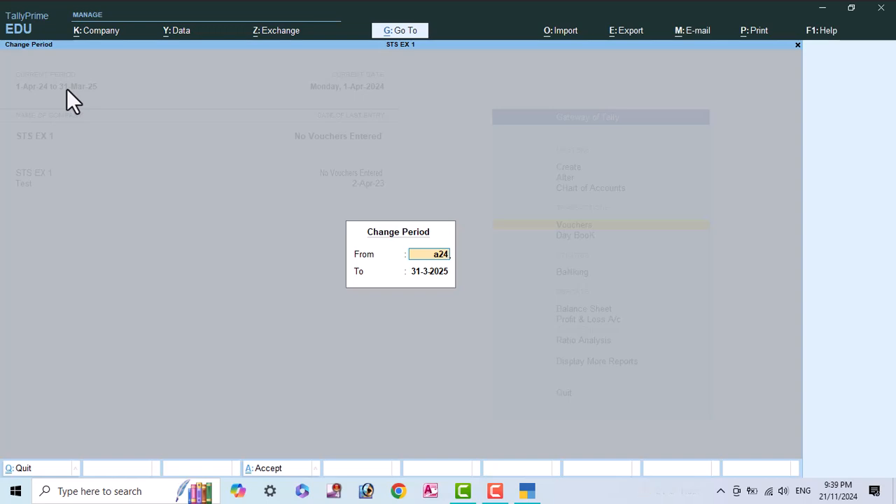
key(Return)
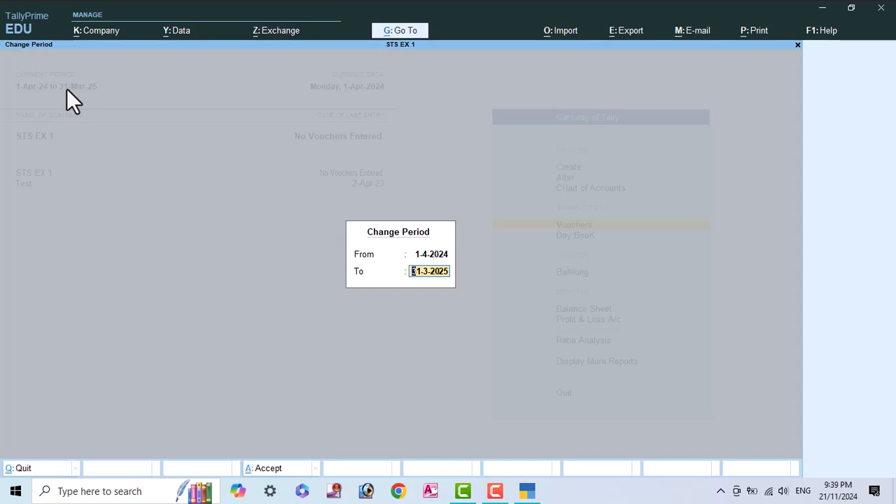
text(m25)
key(Return)
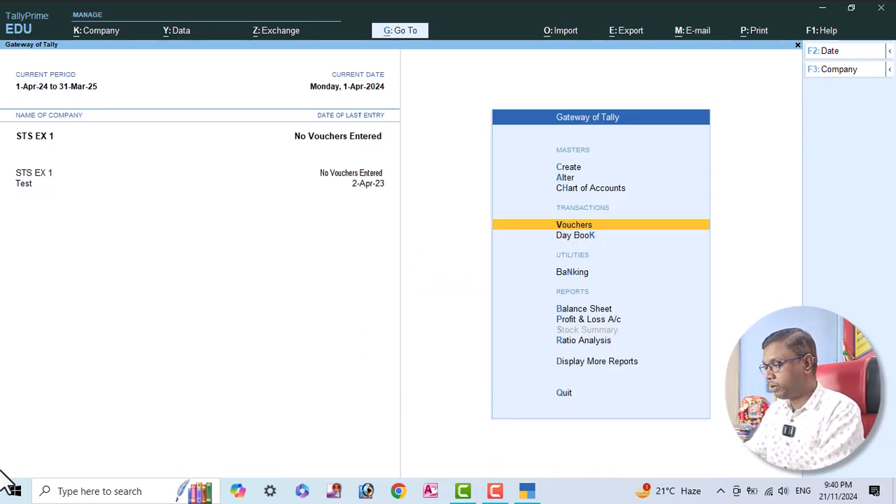
Open a new Receipt voucher and credit Capital A/c with 100000
key(Return)
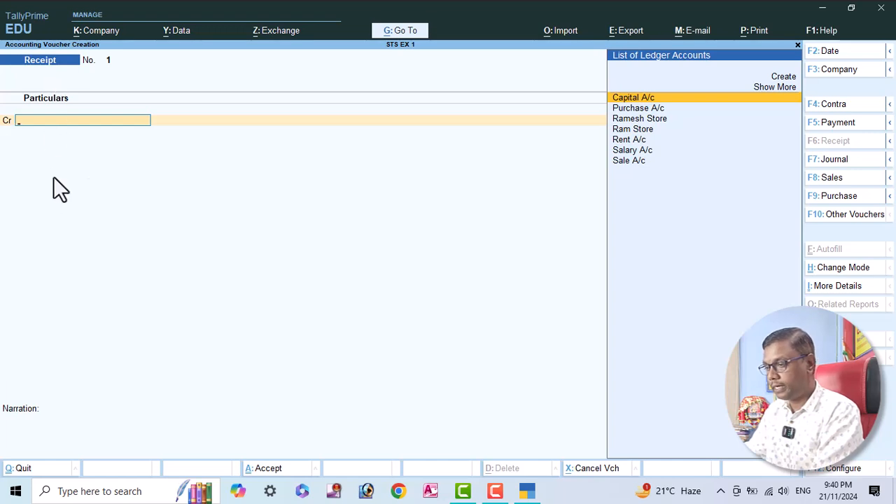
text(ca)
key(Return)
text(100000)
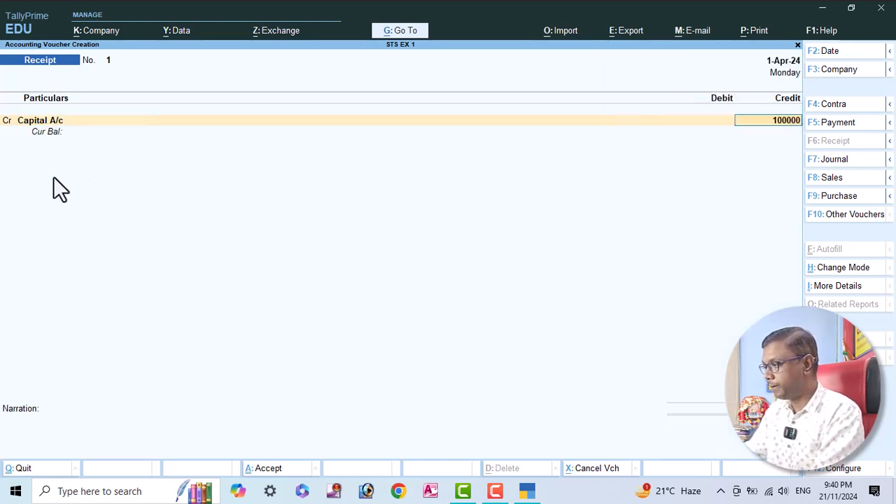
key(Return)
key(Return)
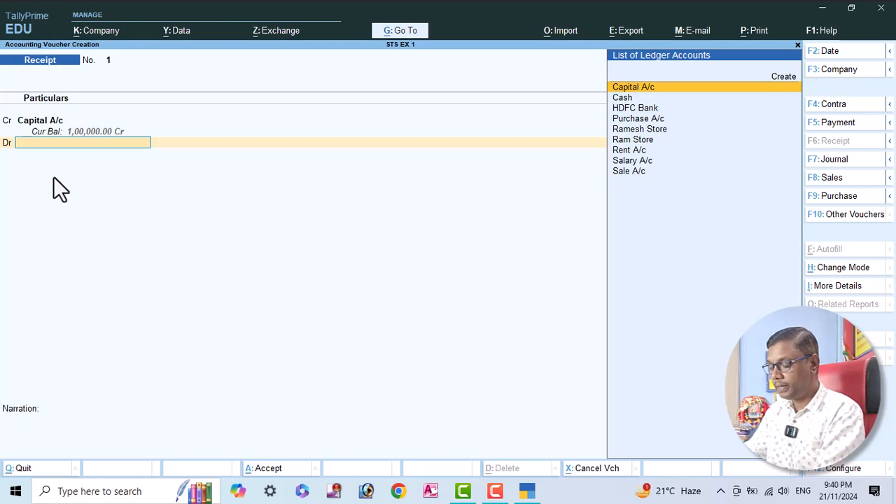
Debit Cash with 1,00,000.00 on the receipt and save the voucher
text(cas)
key(Return)
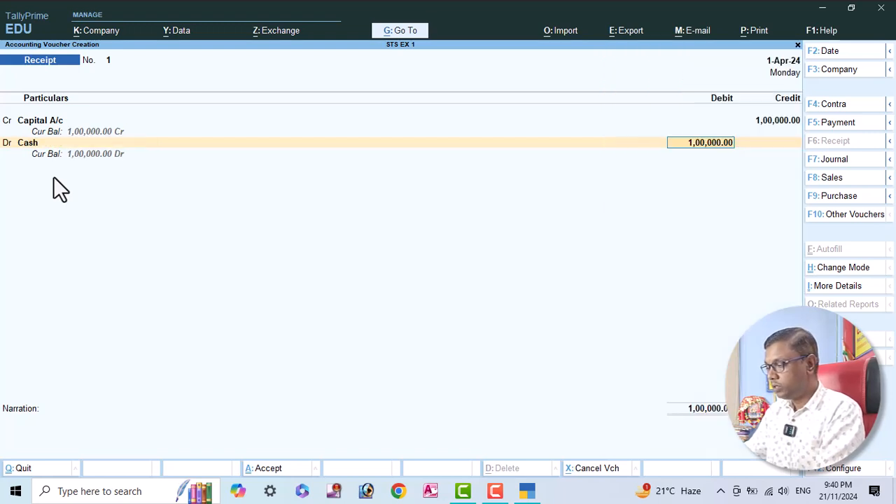
key(Return)
key(Return)
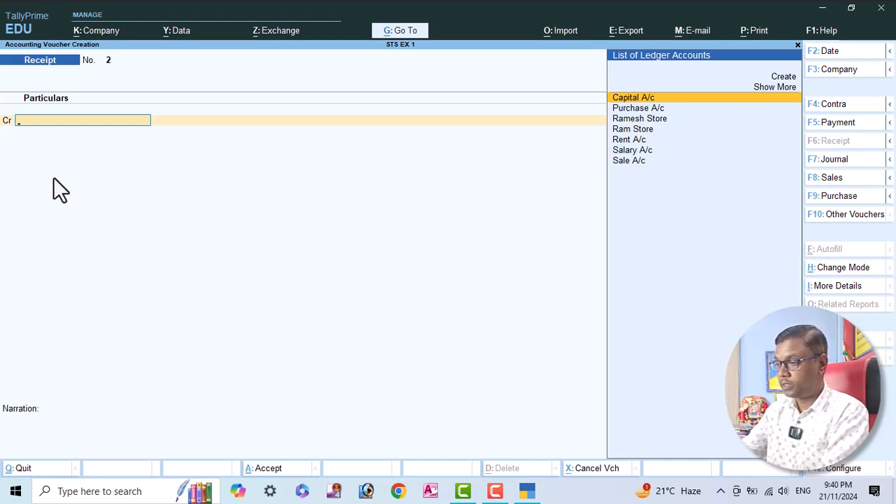
Start a Purchase voucher and change its entry mode from Accounting Invoice to As Voucher
key(F9)
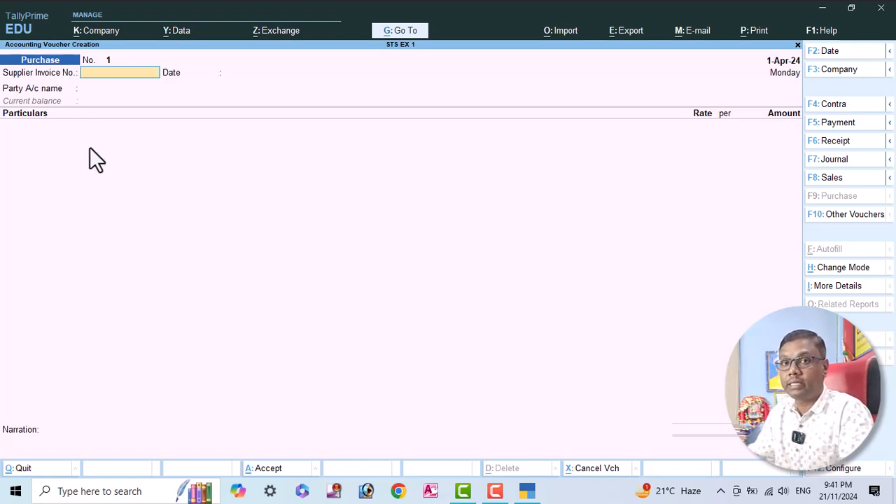
click(843, 271)
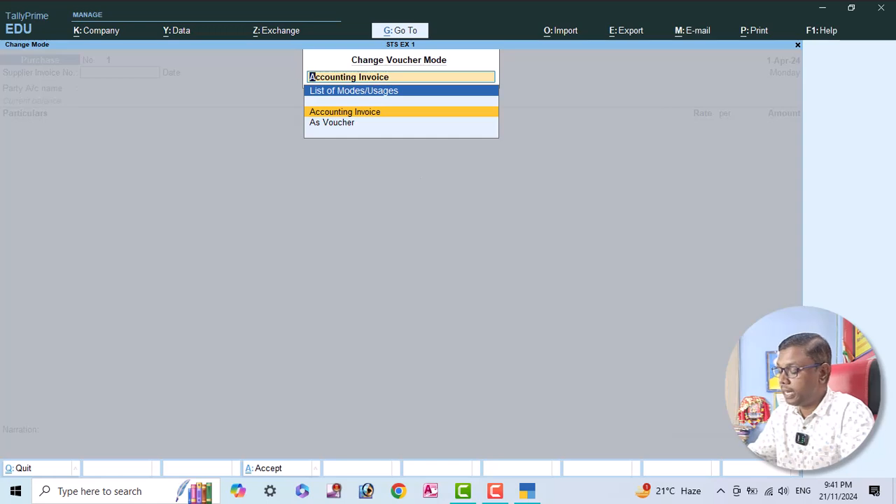
key(Down)
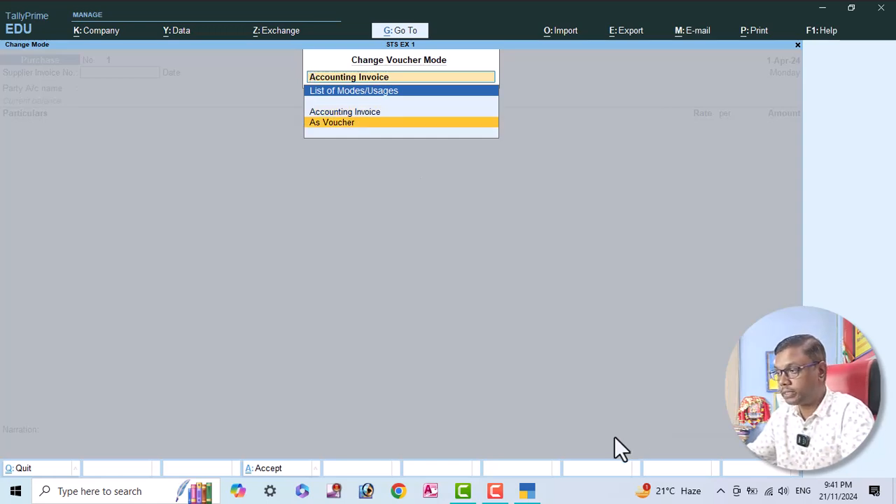
key(Return)
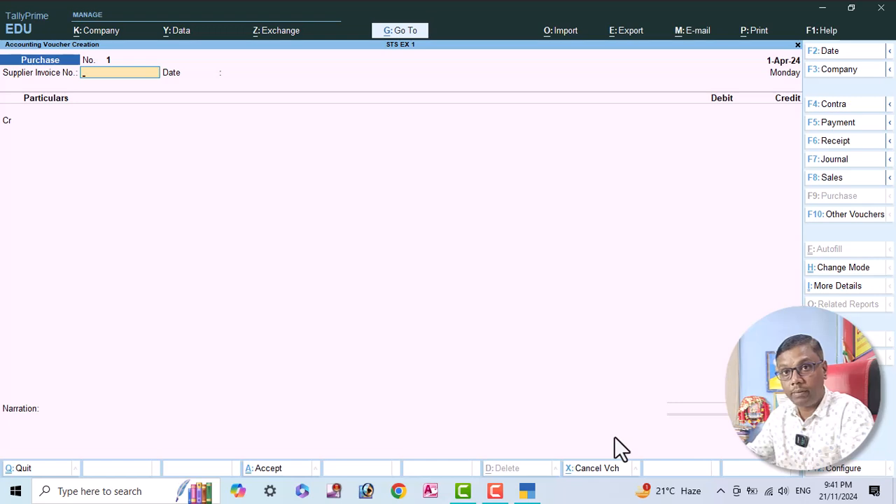
Leave the supplier invoice details blank and credit Ramesh Store with 20000, accepting the default party details
key(Return)
key(Return)
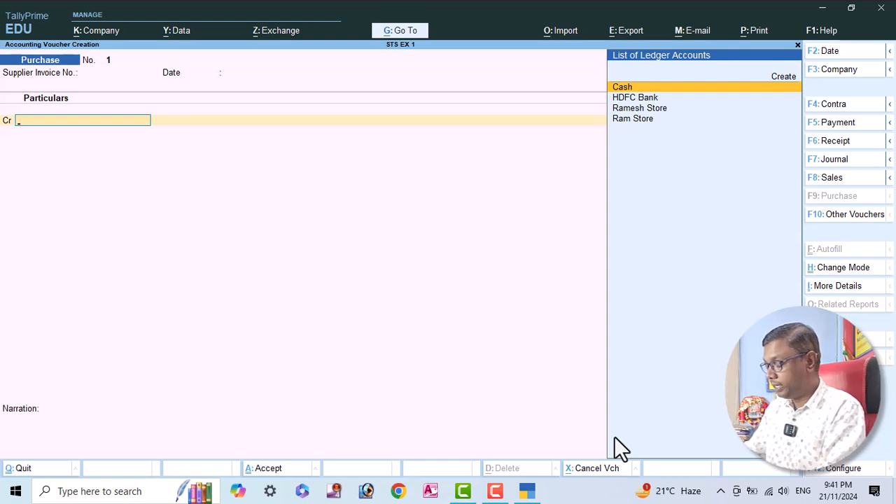
key(Down)
key(Down)
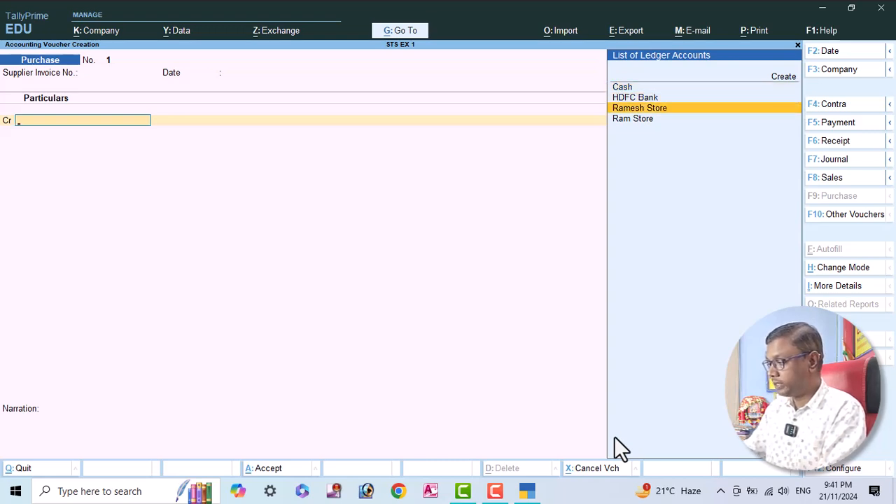
key(Return)
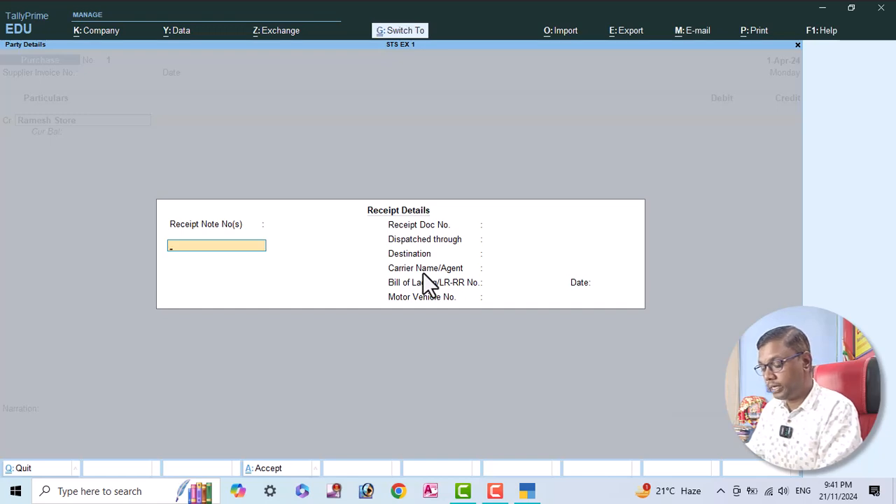
key(Escape)
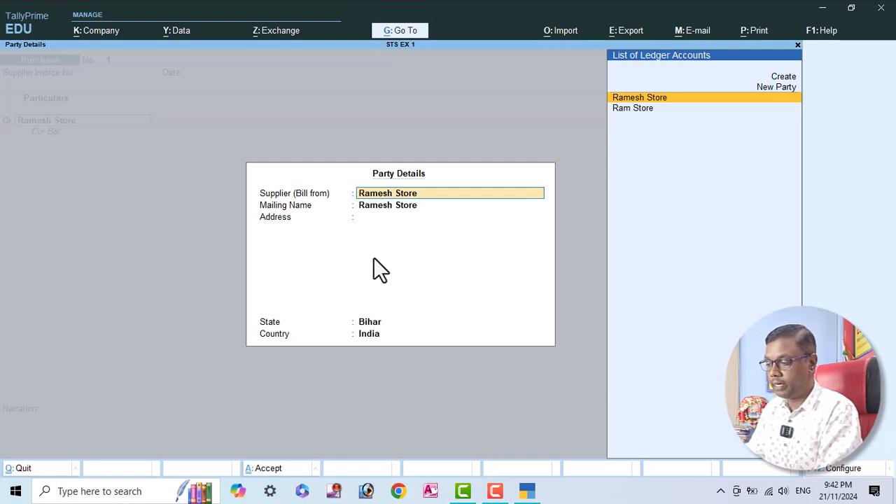
key(ctrl+a)
text(20000)
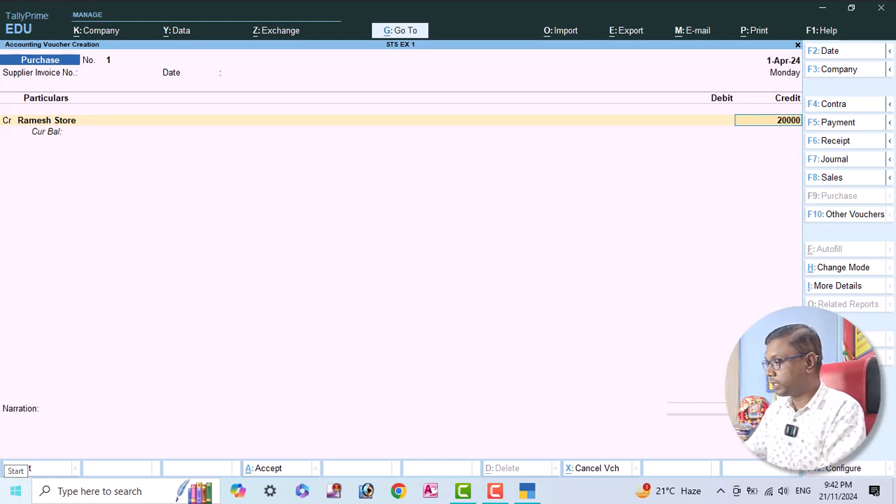
key(Return)
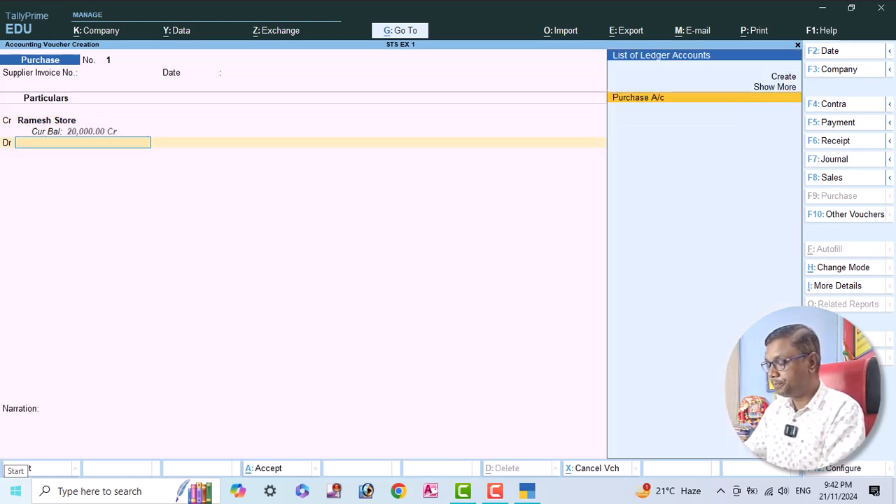
Debit Purchase A/c with 20,000.00 and save the purchase voucher
key(Return)
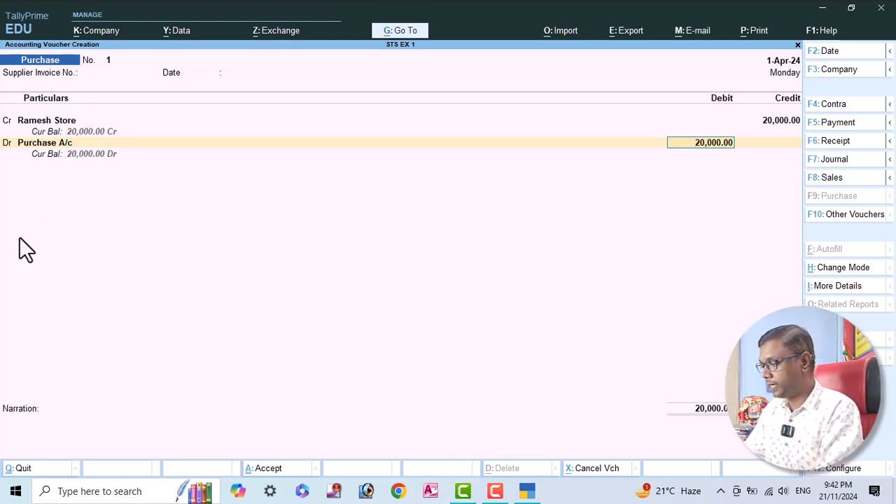
key(Return)
key(Return)
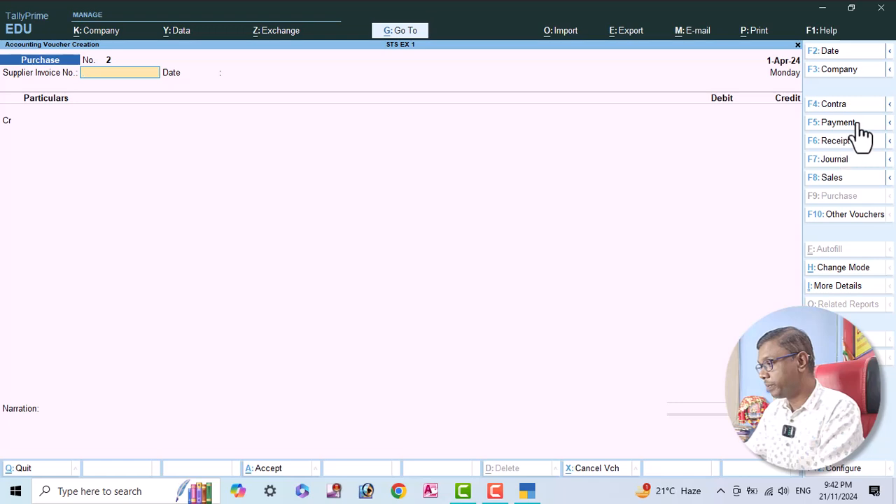
Start a Payment voucher and debit Purchase A/c with 15000
click(838, 123)
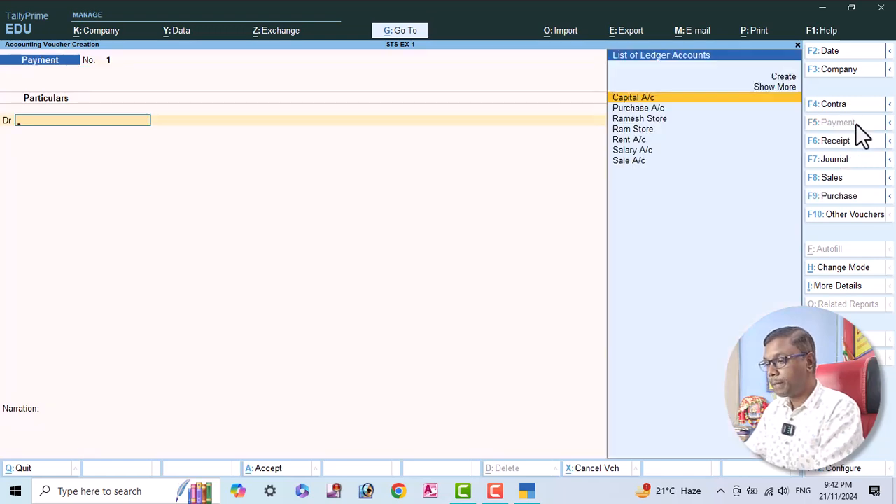
text(Pur)
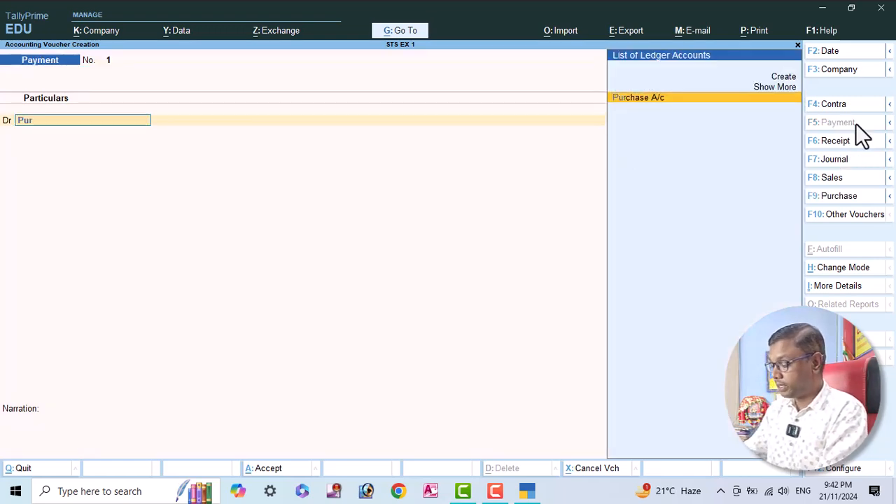
key(Return)
text(15000)
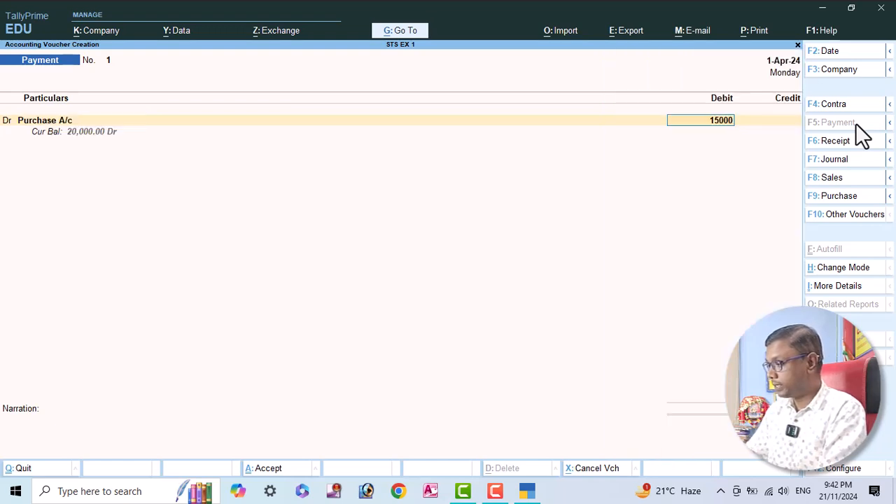
key(Return)
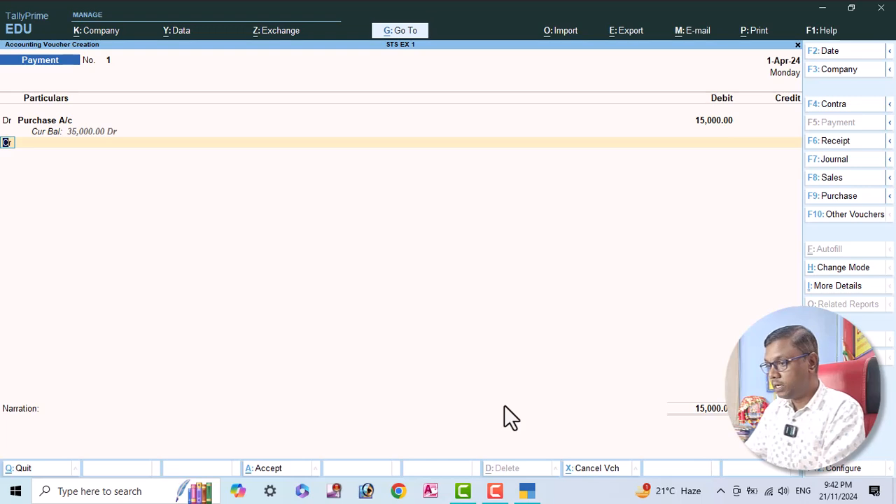
Credit Cash with 15,000.00 and save the payment voucher without a narration
key(Return)
text(Cas)
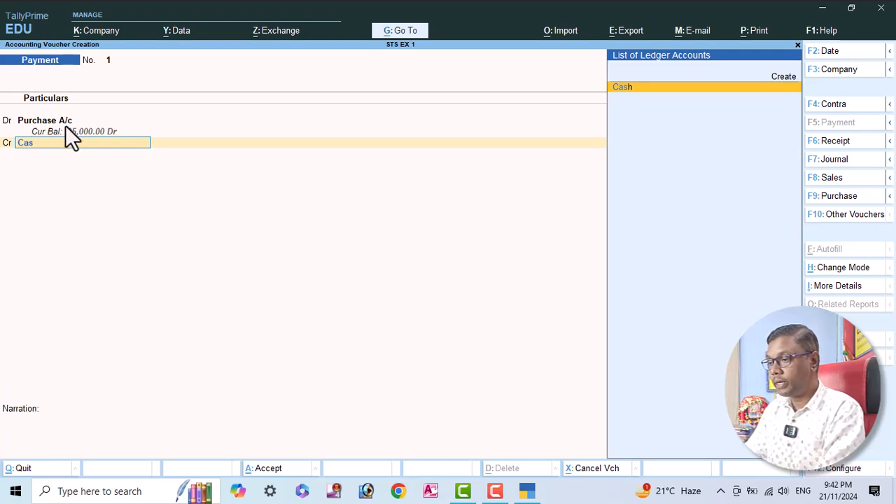
key(Return)
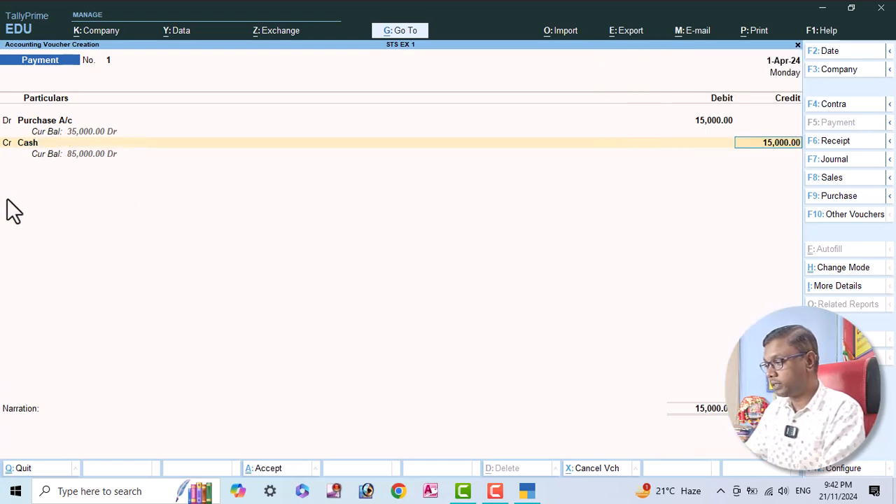
key(Return)
key(Return)
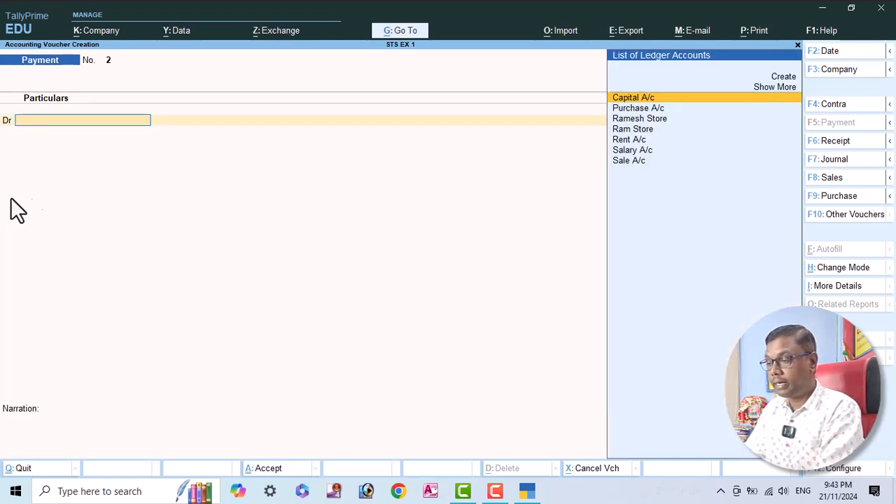
Leave voucher entry and view the company's Balance Sheet in detailed format
key(Escape)
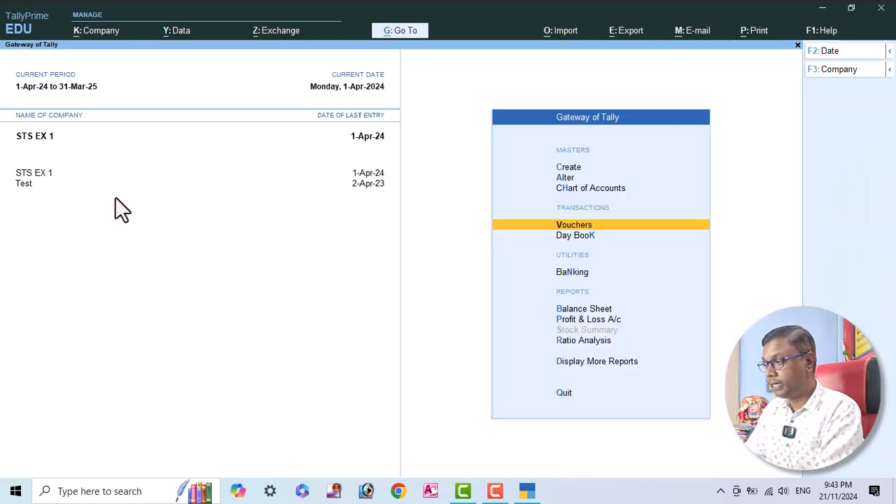
key(Down)
key(Down)
key(Down)
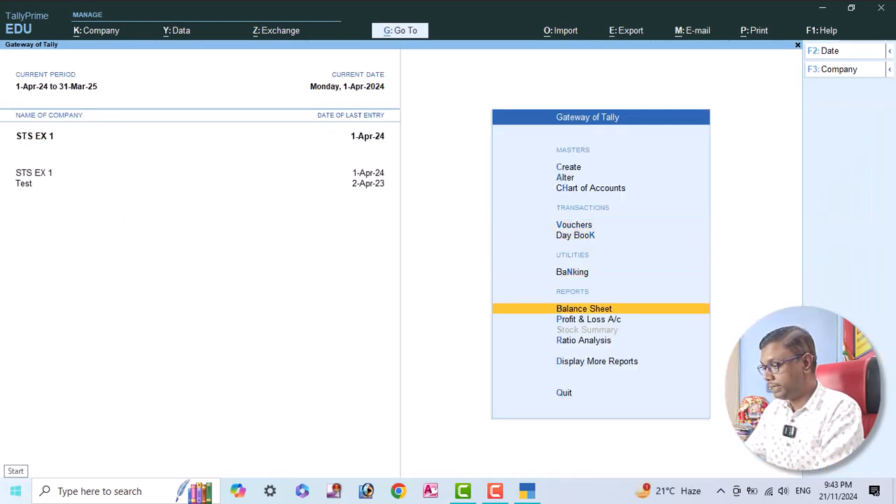
key(Return)
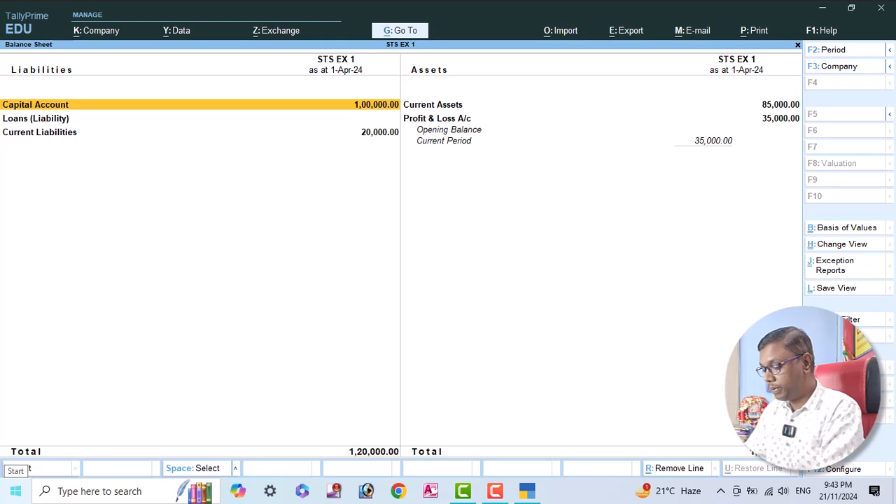
key(alt+F1)
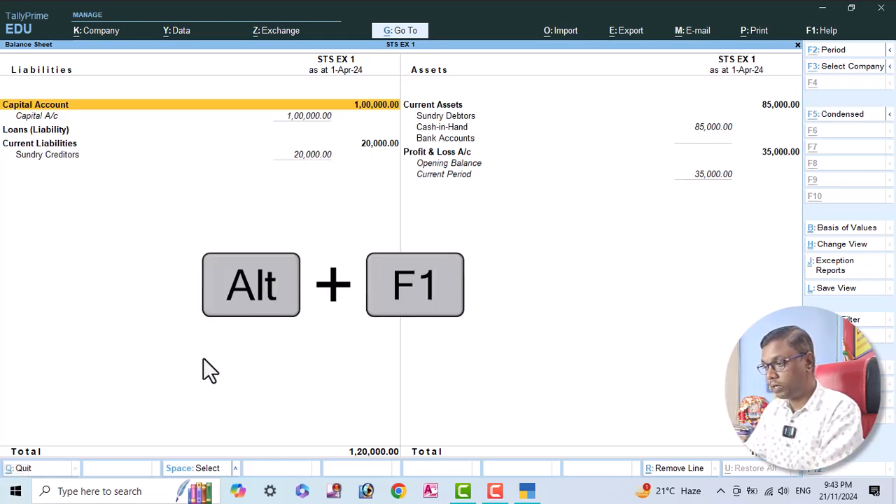
Examine the Sundry Creditors group summary from the Balance Sheet, then return to the Gateway of Tally
click(77, 155)
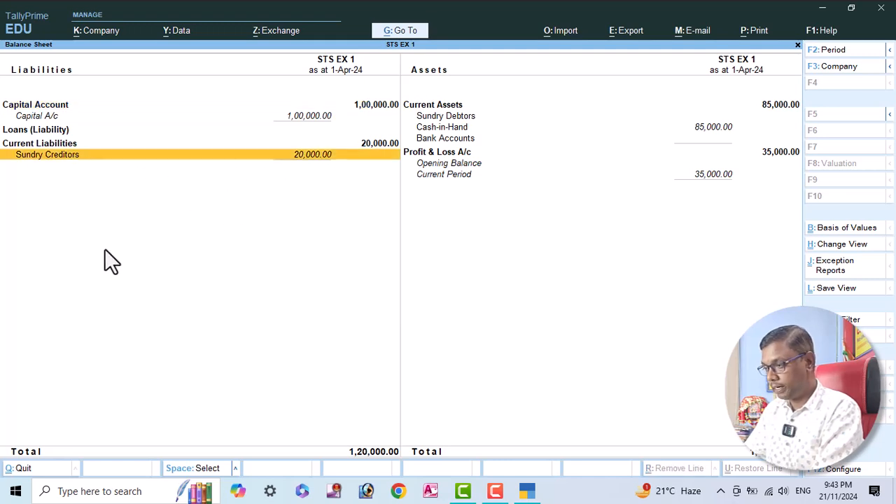
key(Return)
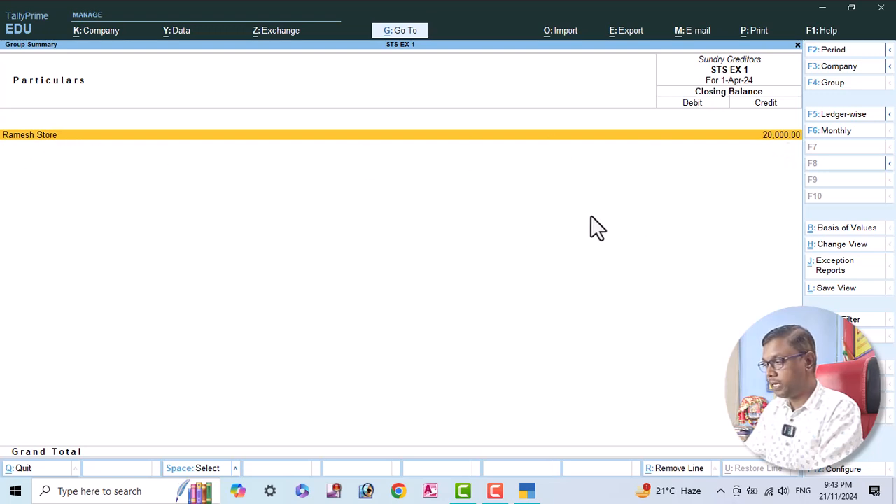
key(Escape)
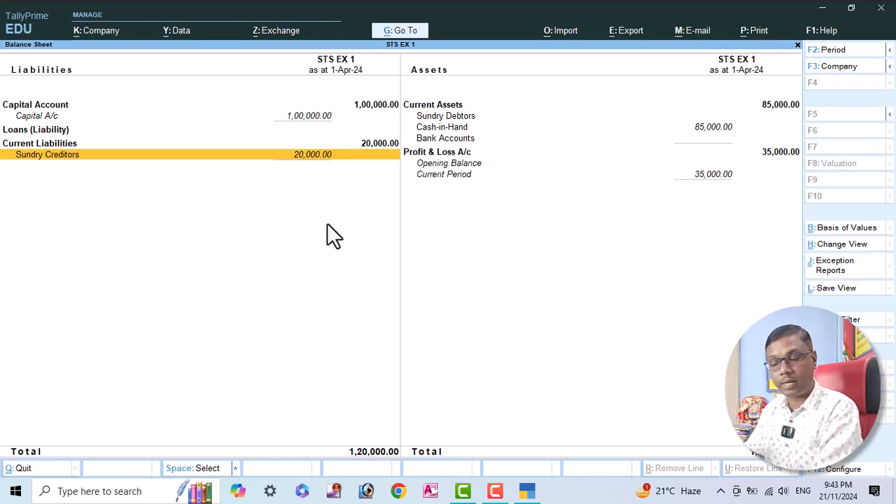
key(Escape)
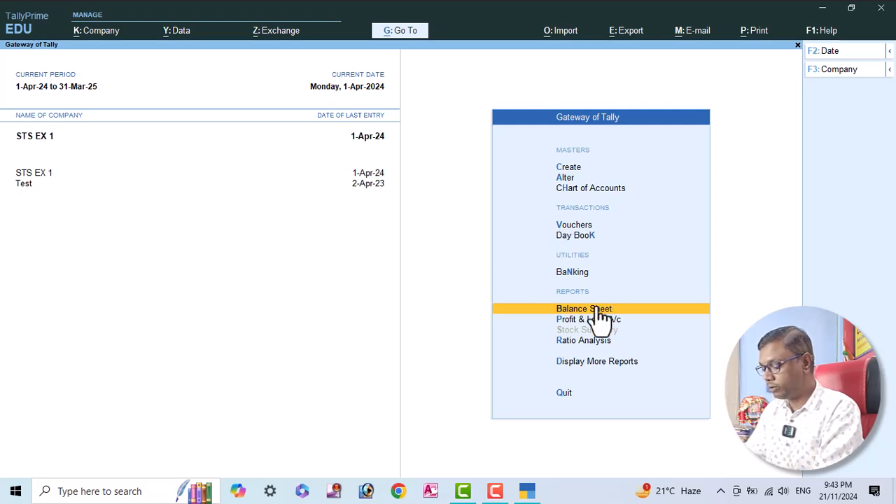
Start another Payment voucher and debit Ramesh Store with 18000
key(v)
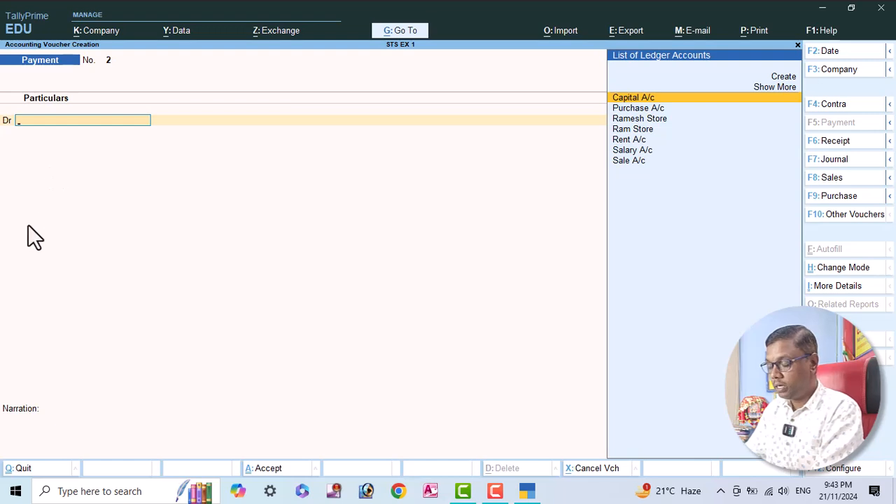
text(R)
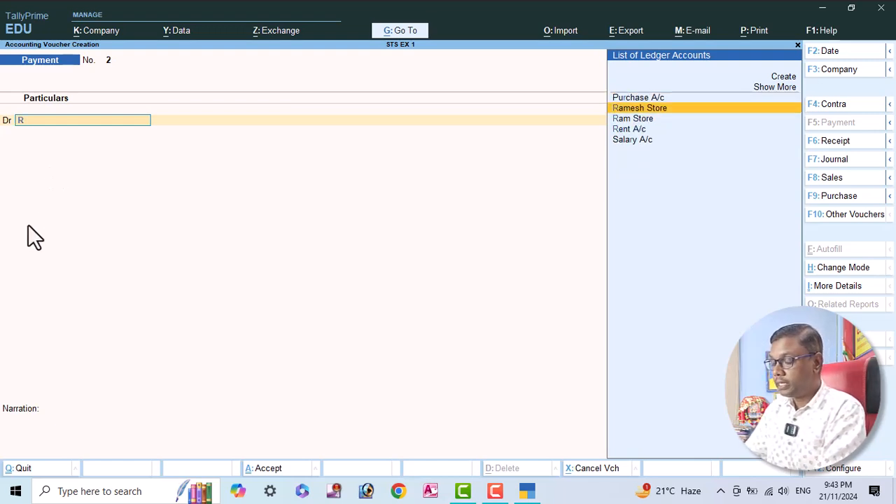
key(Return)
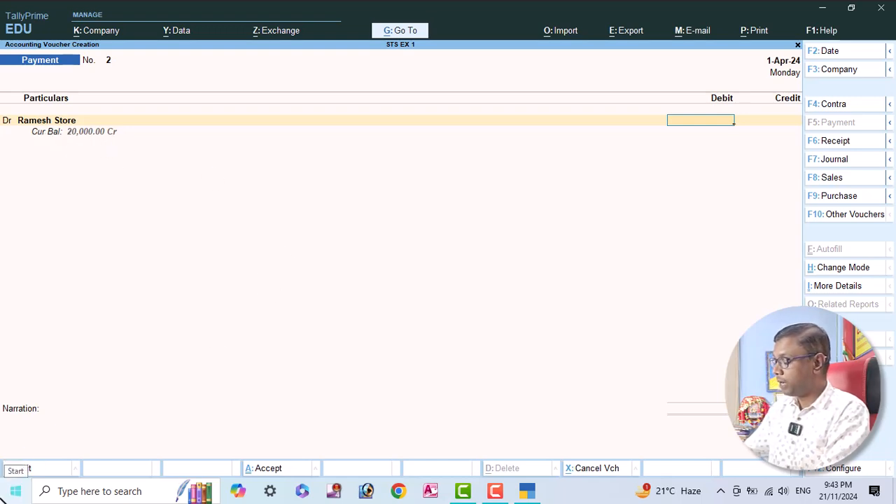
text(18000)
key(Return)
Credit Cash with 18,000.00 and save the payment voucher for Ramesh Store
text(cas)
key(Return)
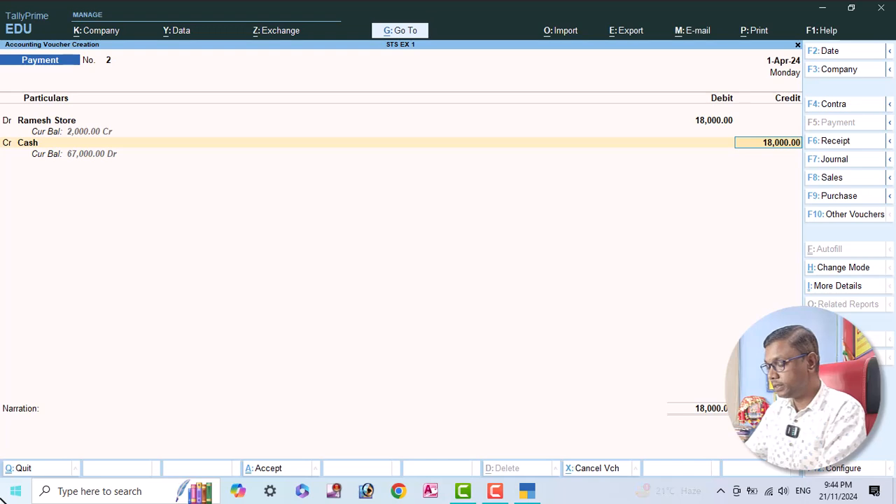
key(Return)
key(Return)
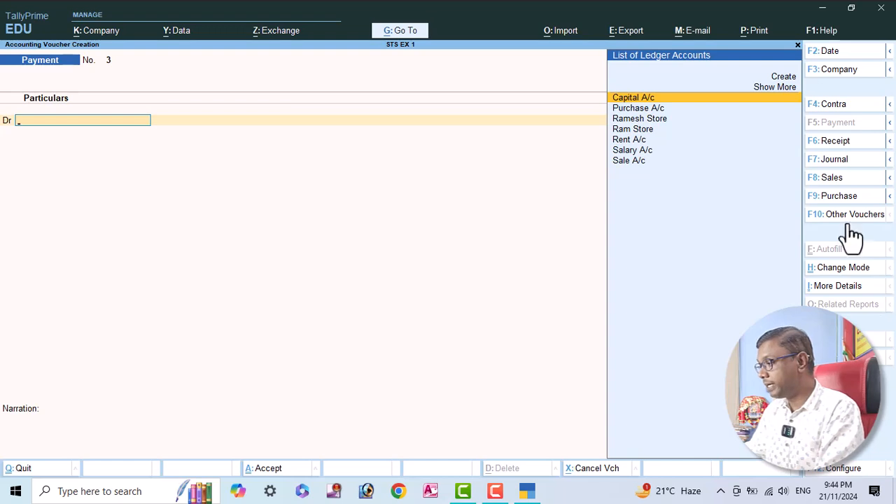
Start a Sales voucher and change its entry mode to As Voucher
click(846, 179)
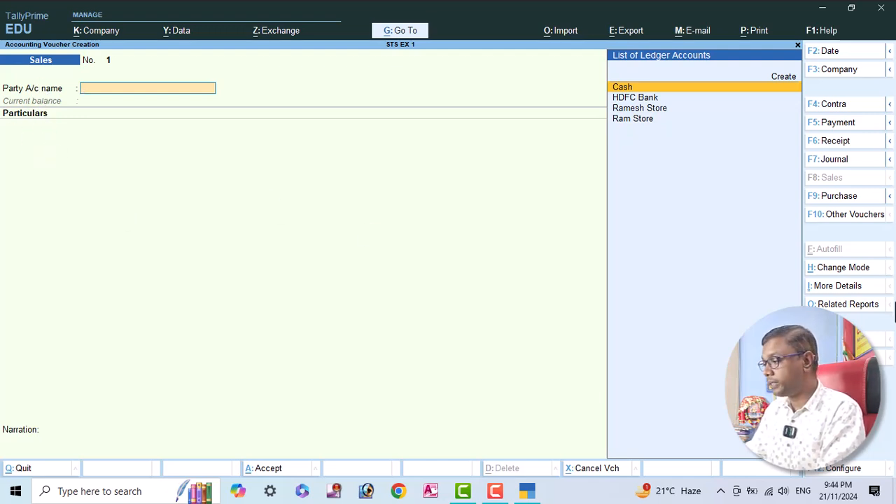
key(ctrl+h)
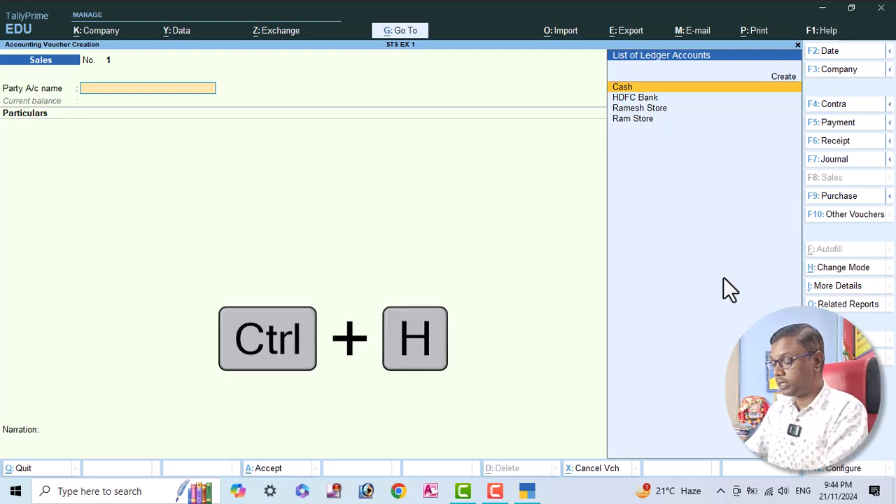
key(Down)
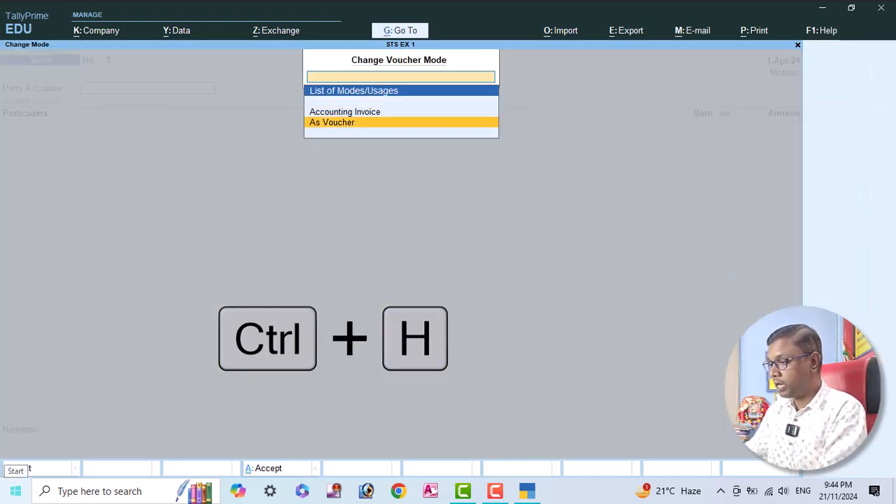
key(Return)
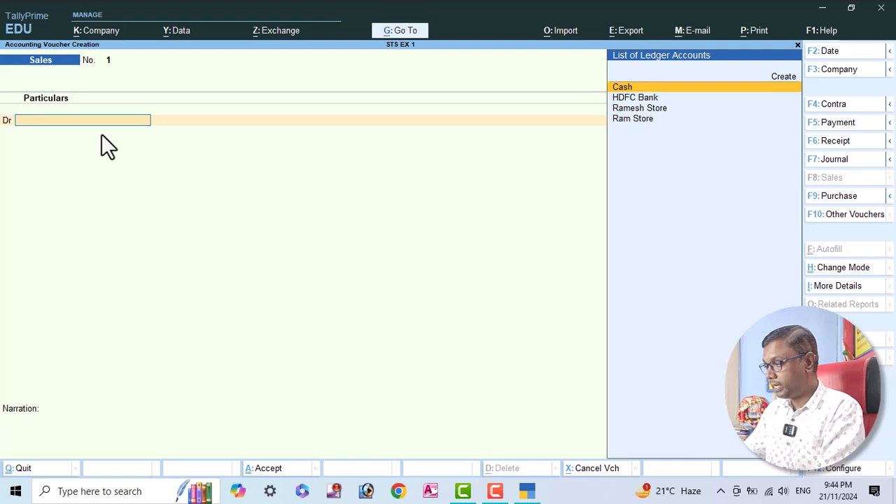
Debit Ram Store with 16000 in the sales voucher, accepting blank dispatch details and the default party details
key(Down)
key(Down)
key(Down)
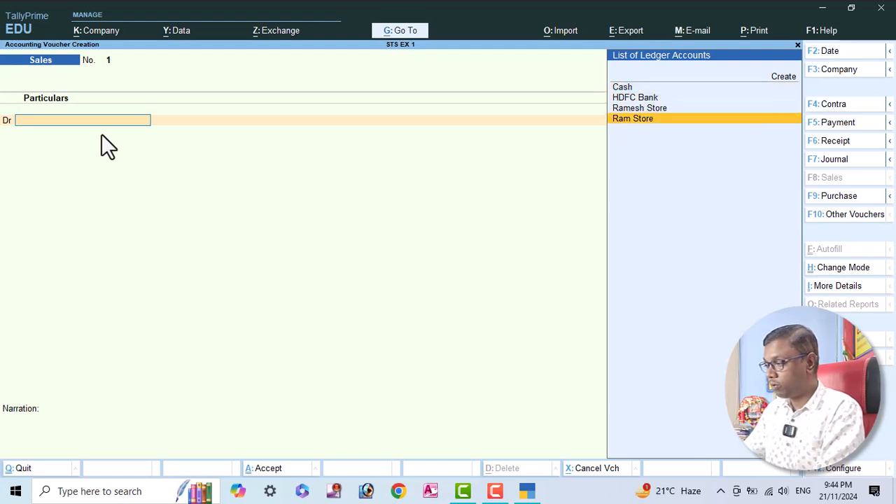
key(Return)
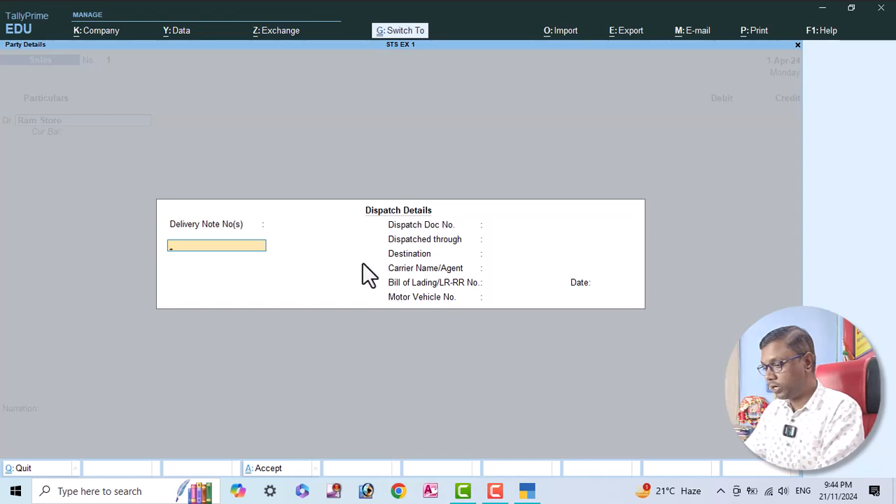
key(ctrl+a)
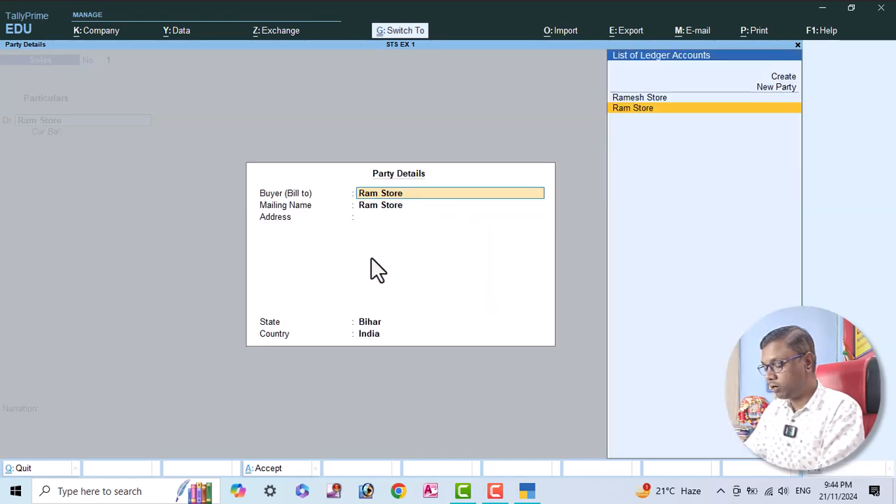
key(ctrl+a)
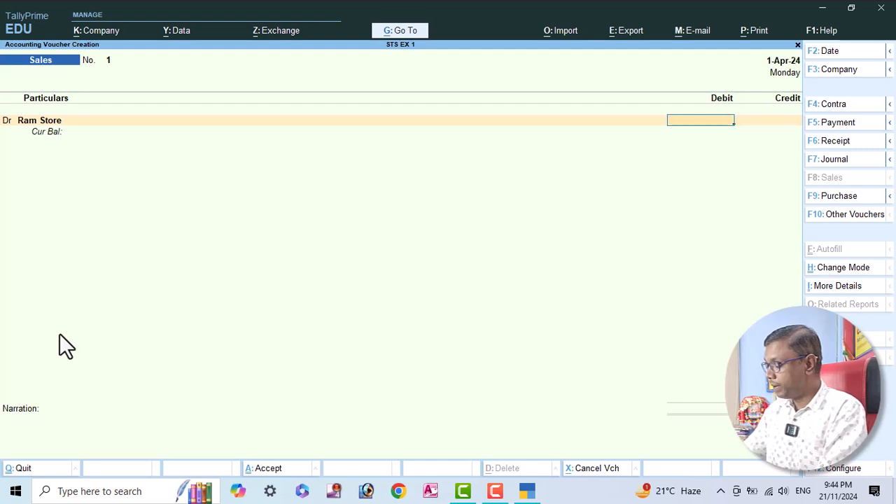
text(16000)
key(Return)
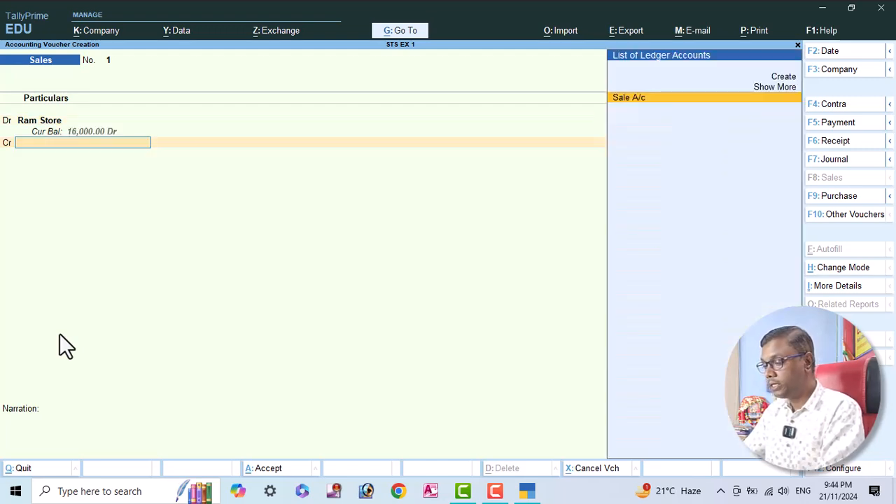
Credit Sale A/c with 16,000.00 and save the sales voucher without a narration
key(Return)
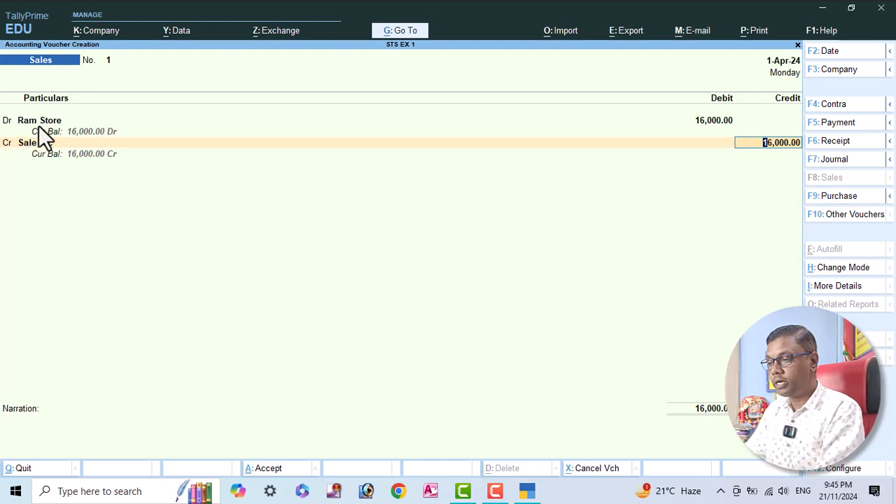
key(Return)
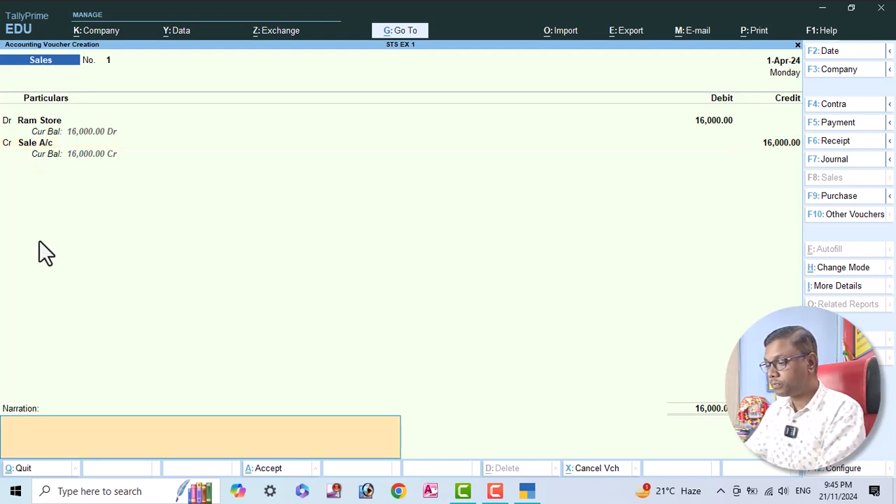
key(Return)
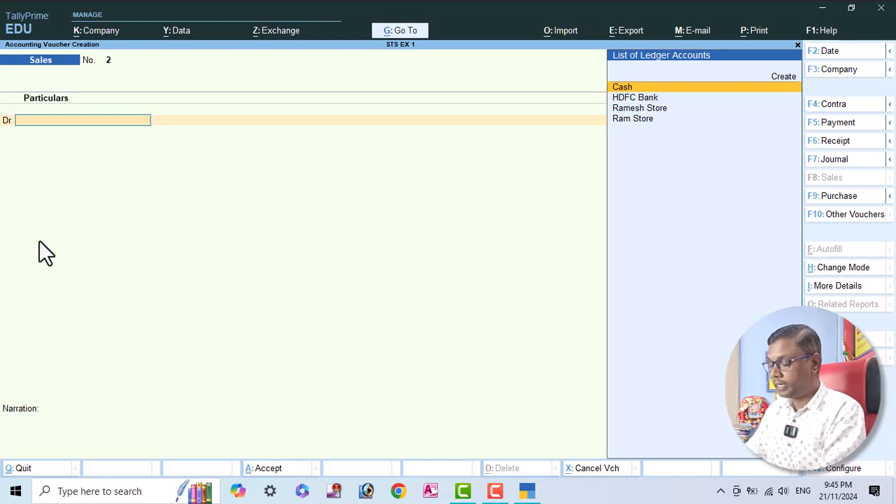
Start a Receipt voucher and credit Sale A/c with 6000
click(840, 142)
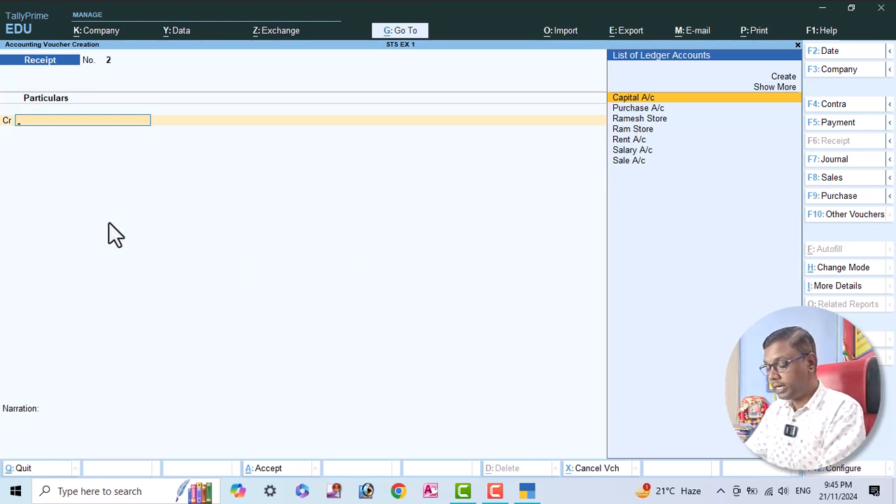
text(Sa)
key(Down)
key(Return)
text(6000)
key(Return)
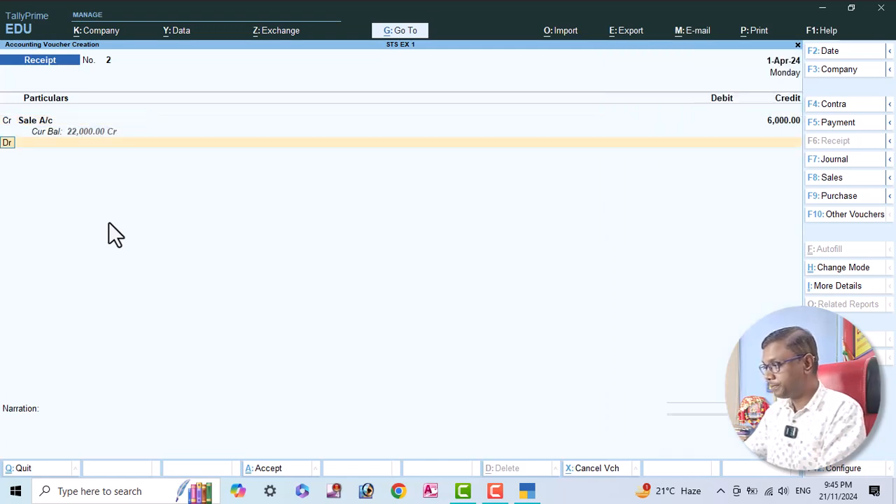
Debit Cash with 6,000.00 in the receipt voucher and save it without a narration
key(Return)
text(cas)
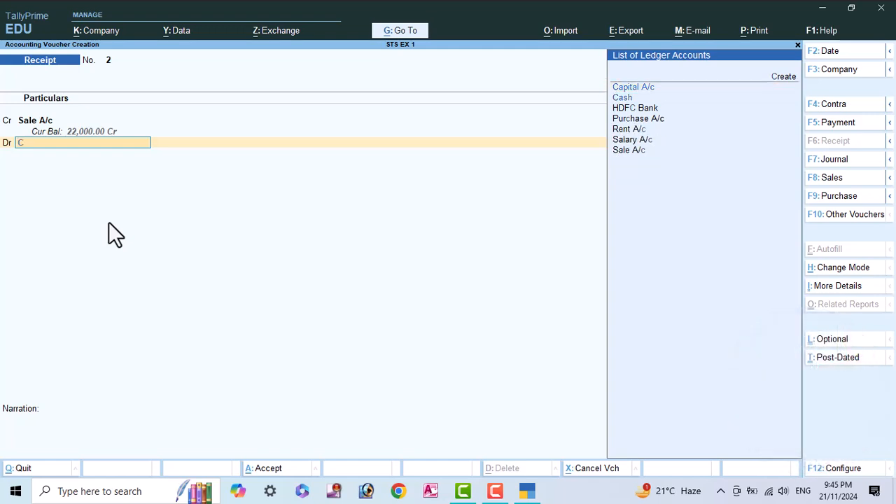
key(Return)
key(Return)
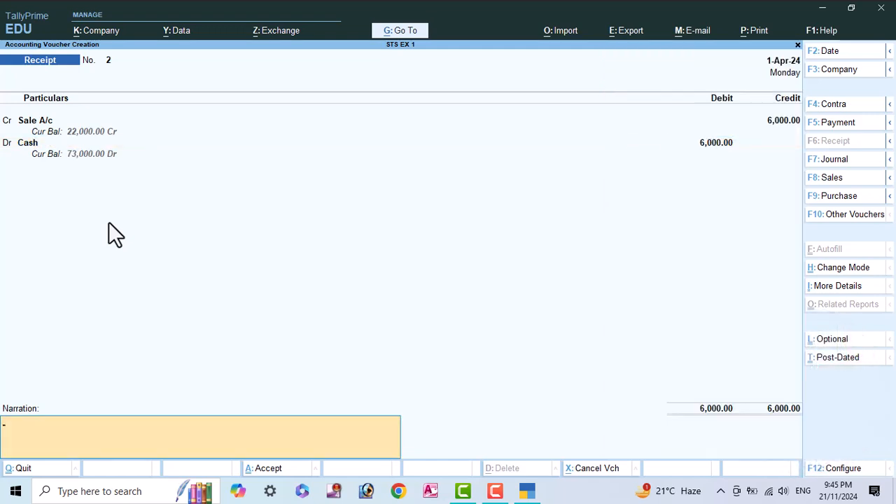
key(Return)
key(Return)
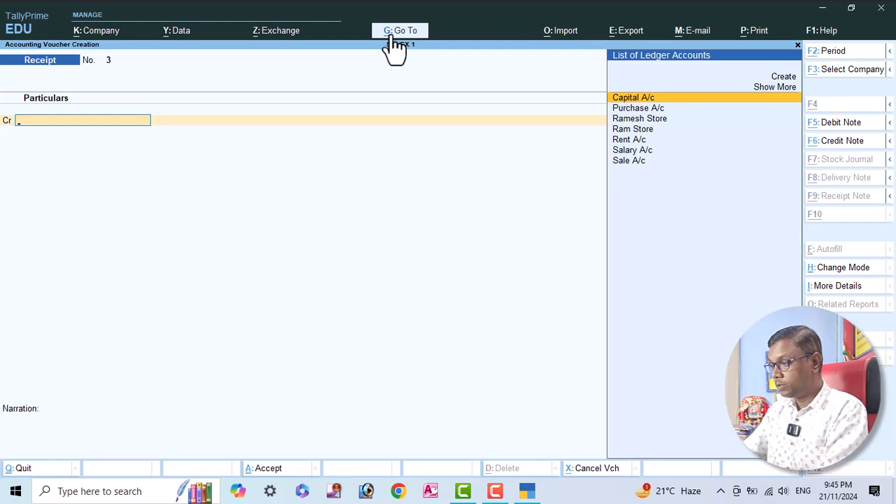
Review the Balance Sheet in detailed view, look into the Sundry Debtors group, and return to the receipt voucher
key(alt+g)
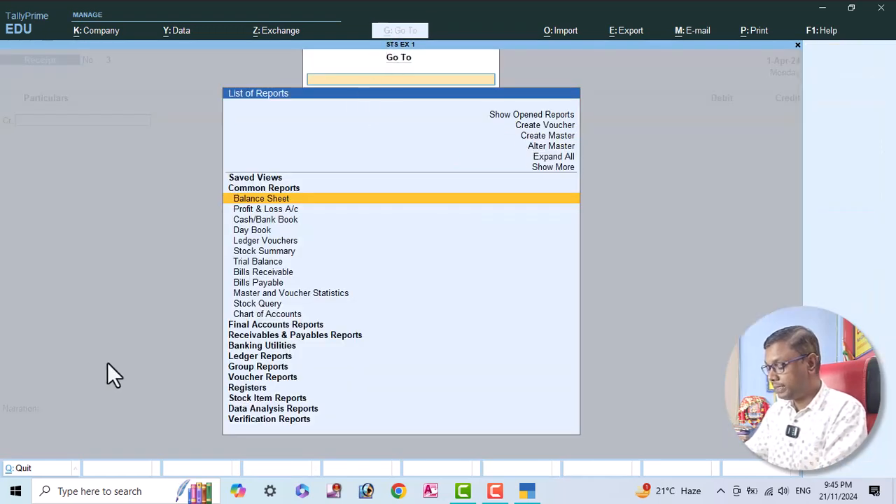
key(Return)
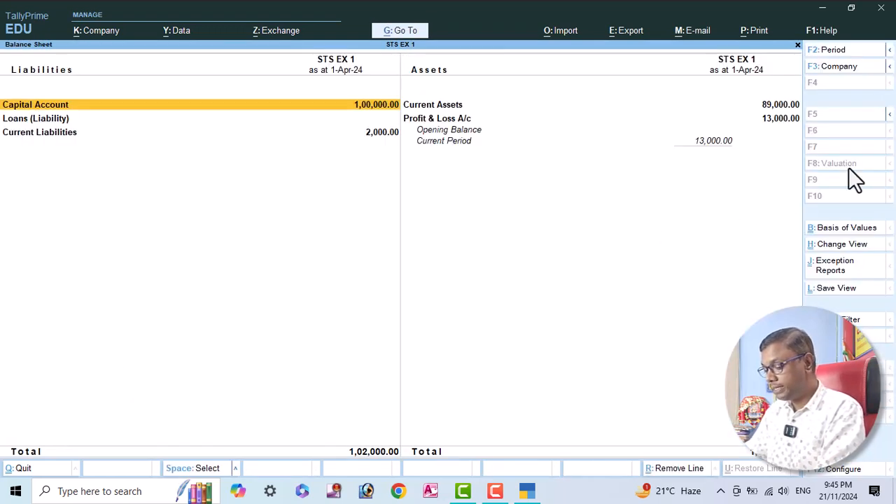
key(alt+F5)
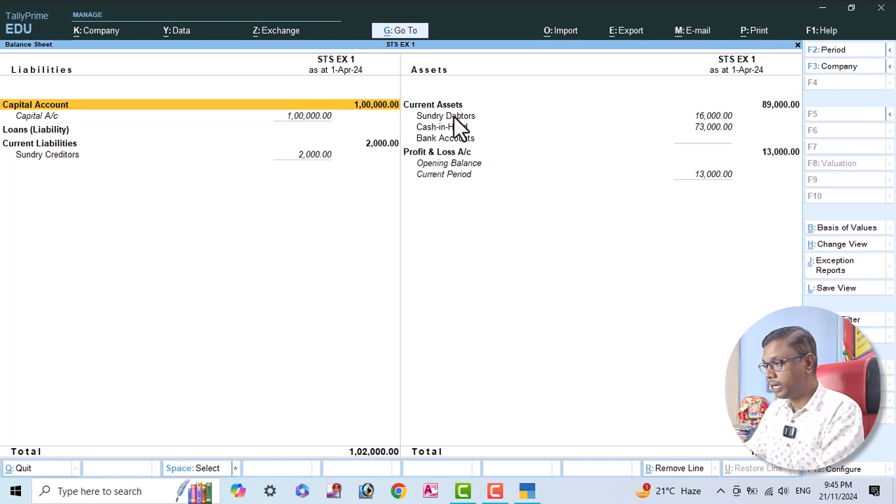
click(453, 118)
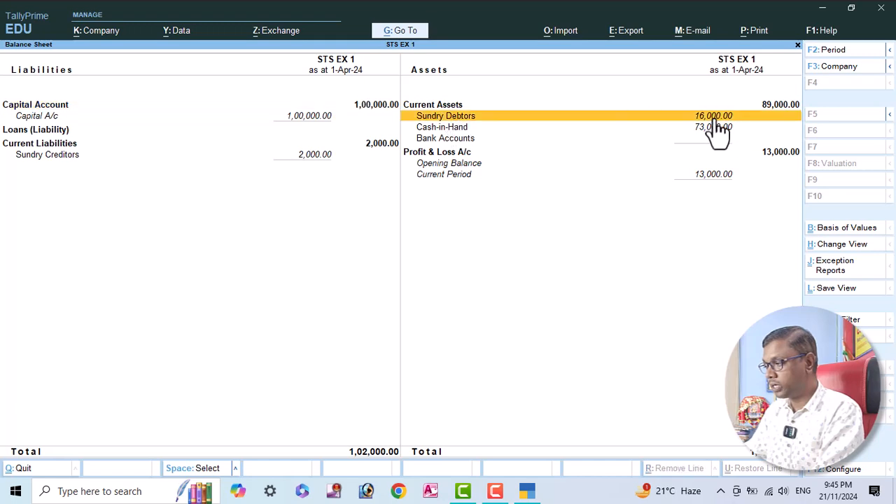
key(Return)
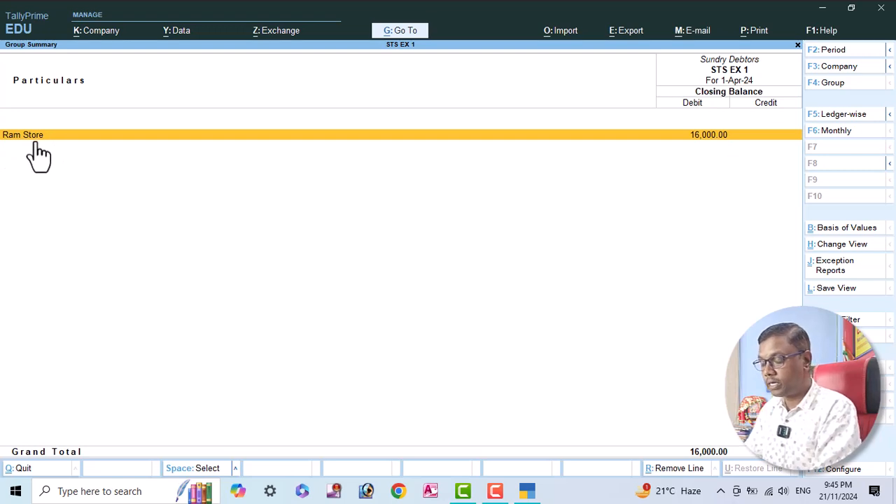
key(Escape)
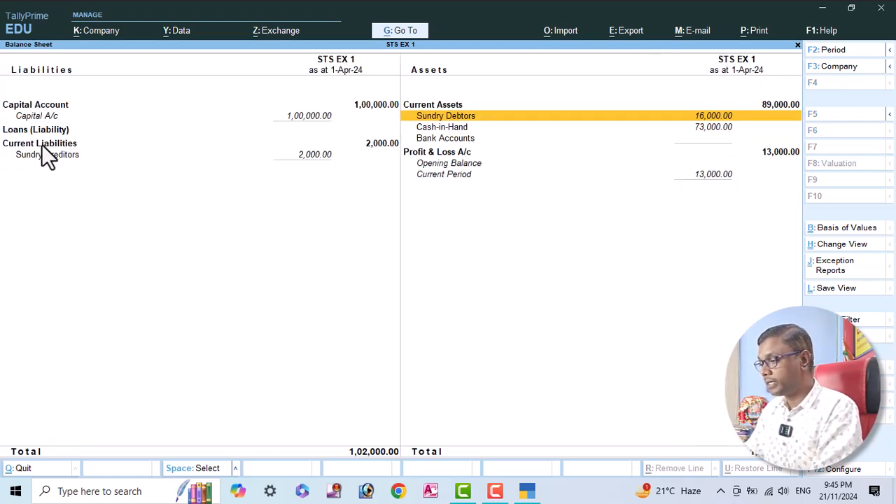
key(Escape)
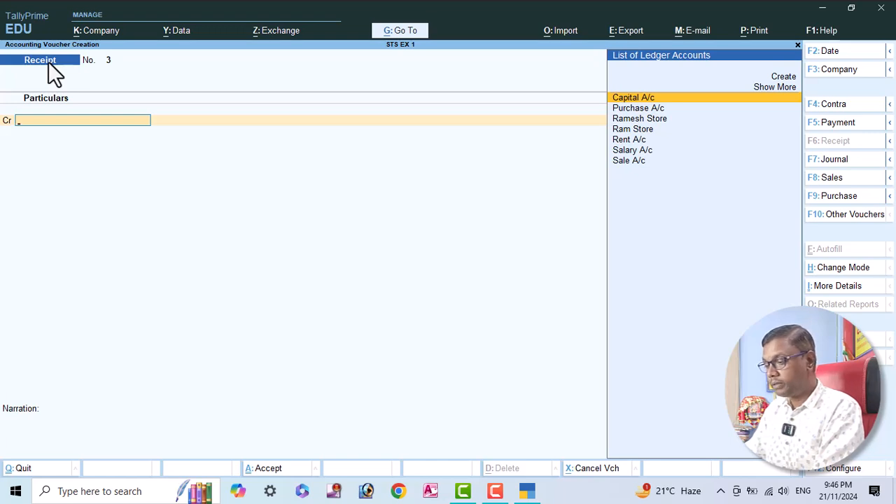
Credit Ram Store with 16000 in the new receipt voucher
text(R)
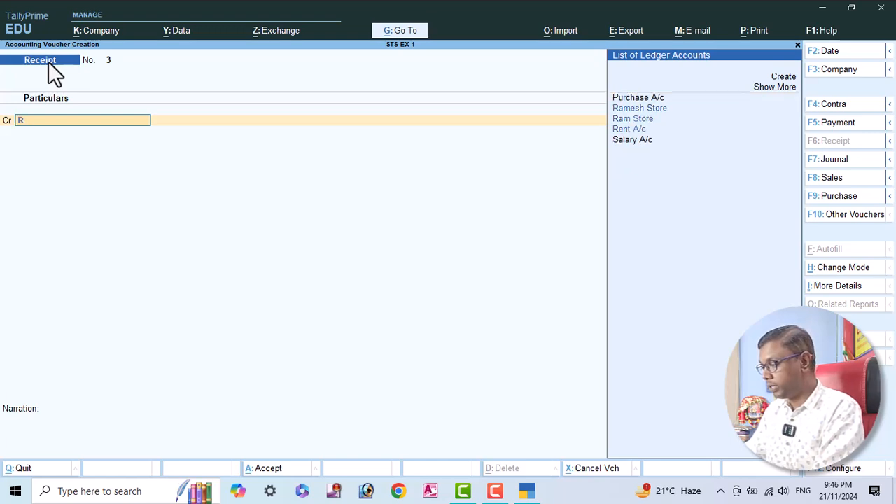
key(Down)
key(Return)
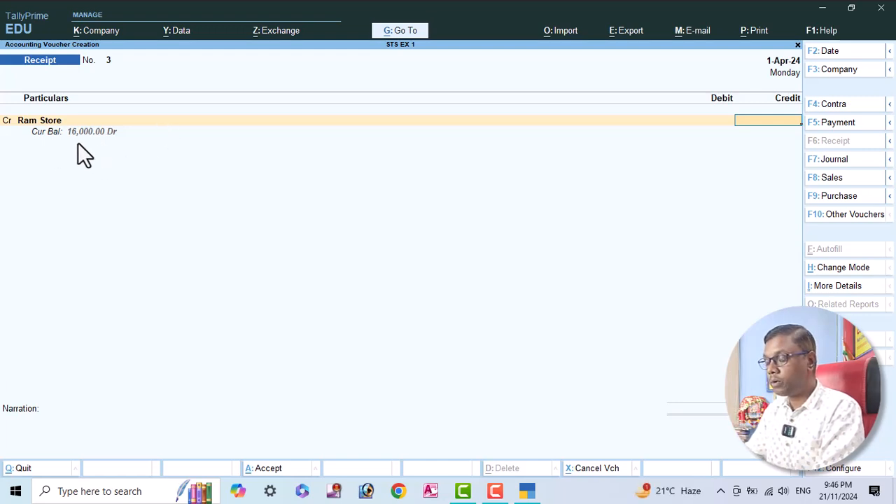
text(16000)
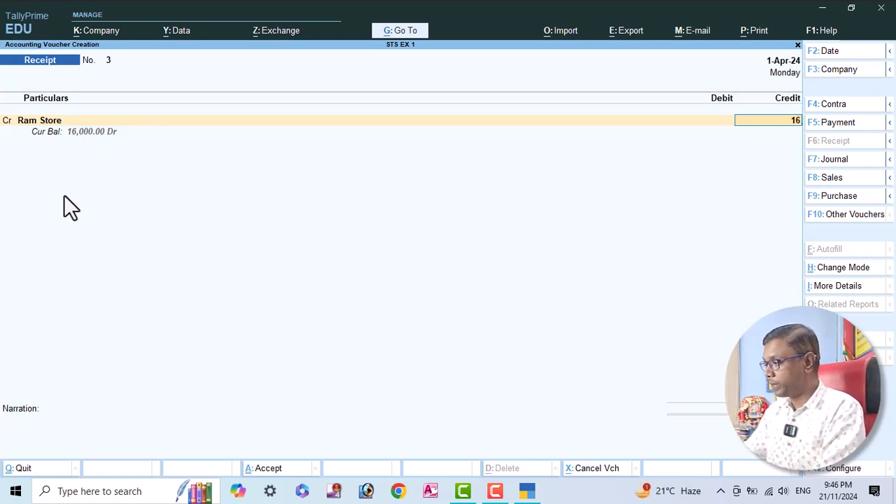
key(Return)
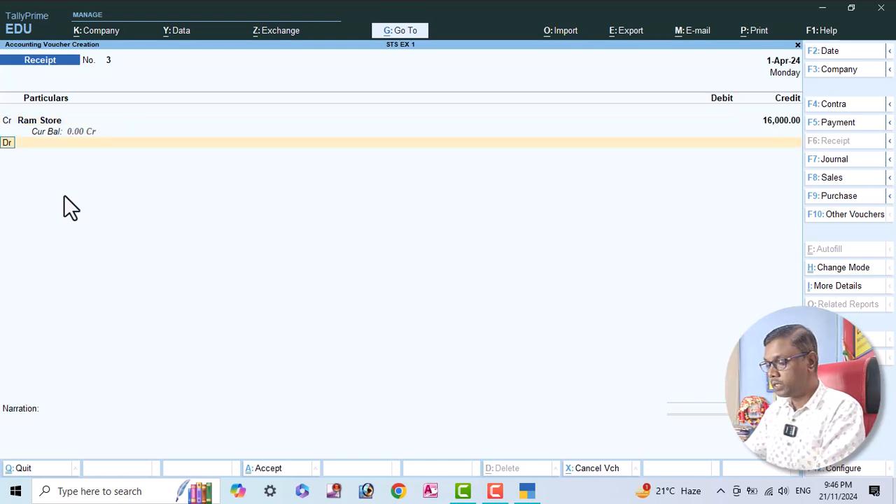
Debit Cash with 16,000.00 and save the Ram Store receipt voucher without a narration
key(Return)
text(Cash)
key(Return)
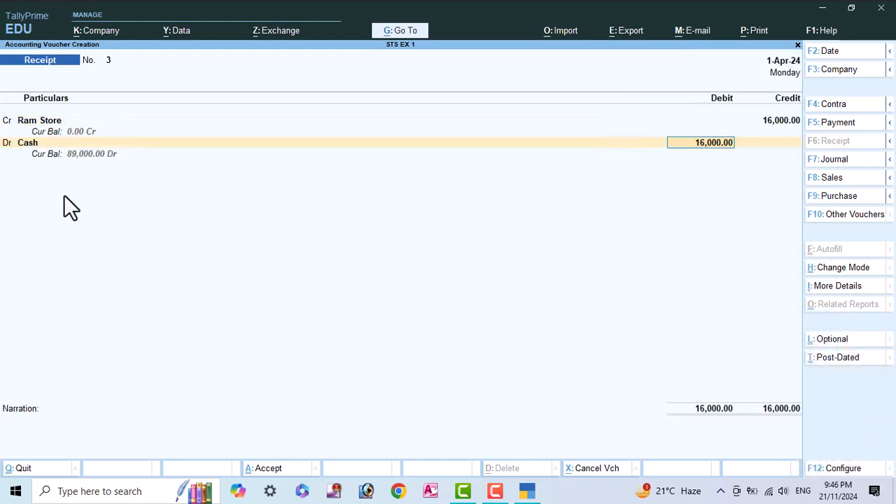
key(Return)
key(Return)
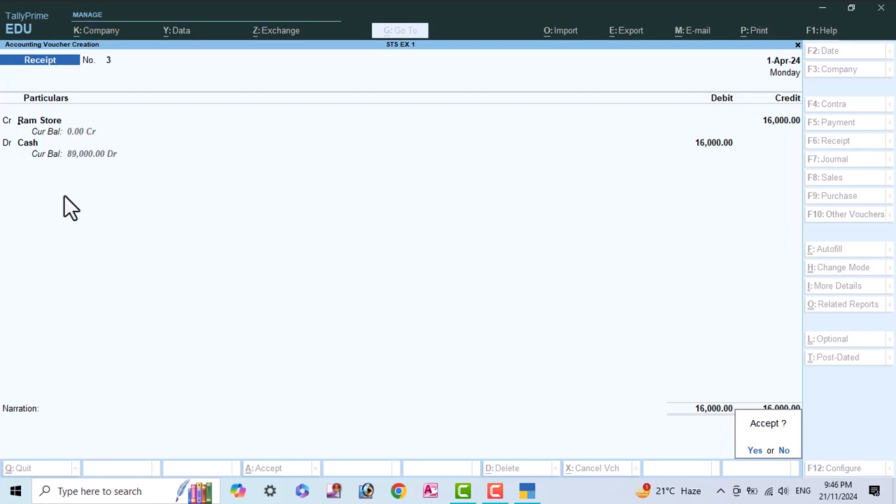
key(Return)
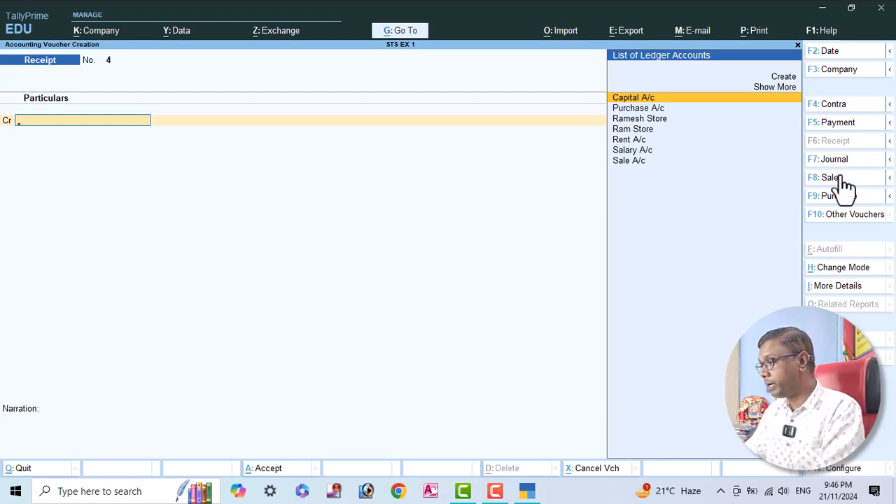
Start a Payment voucher and debit Rent A/c with 6000
click(850, 131)
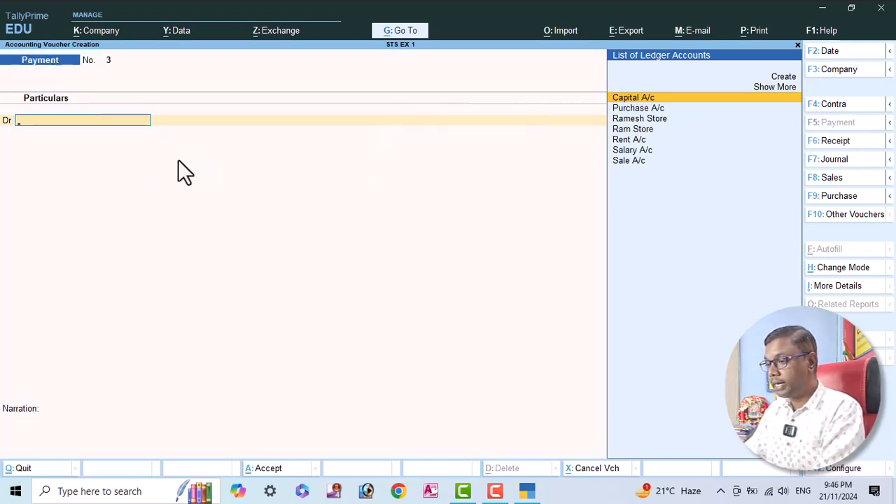
text(R)
key(Down)
key(Down)
key(Down)
key(Return)
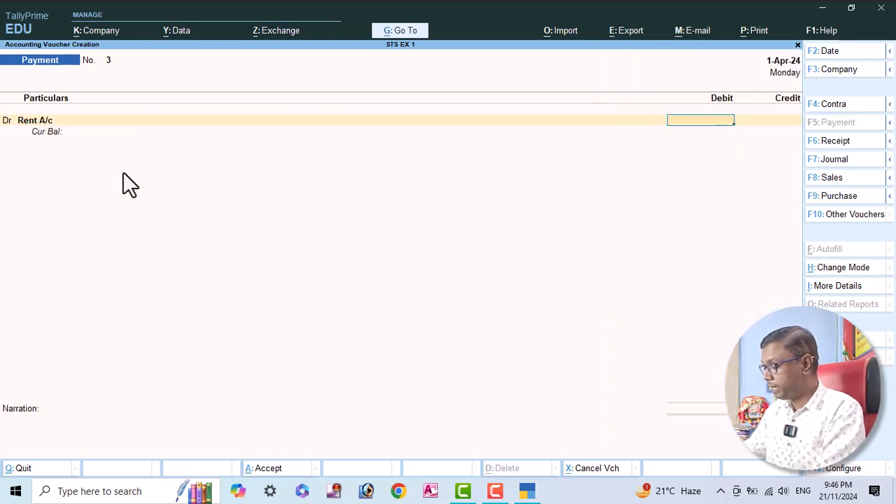
text(6000)
key(Return)
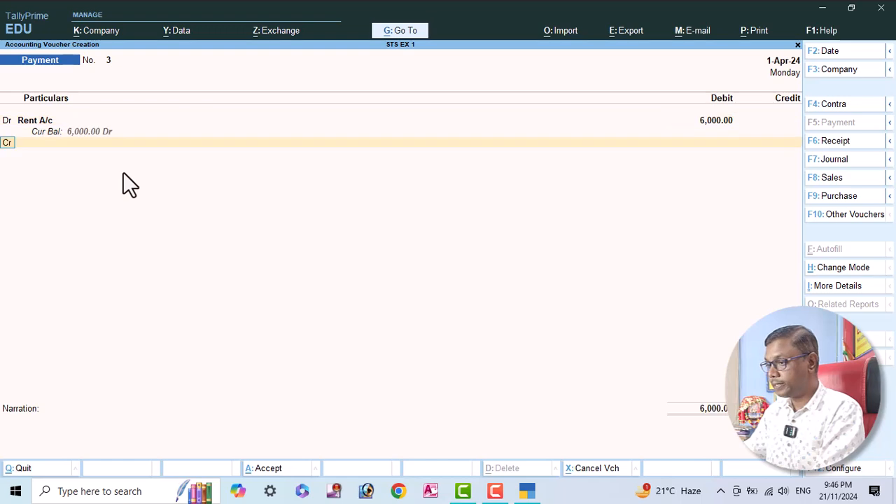
Credit Cash with 6,000.00 and save the rent payment voucher without a narration
text(cas)
key(Return)
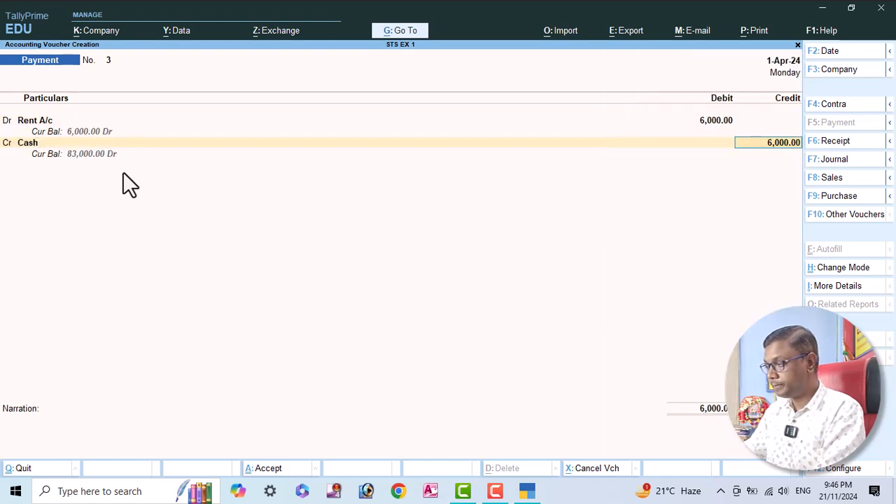
key(Return)
key(Return)
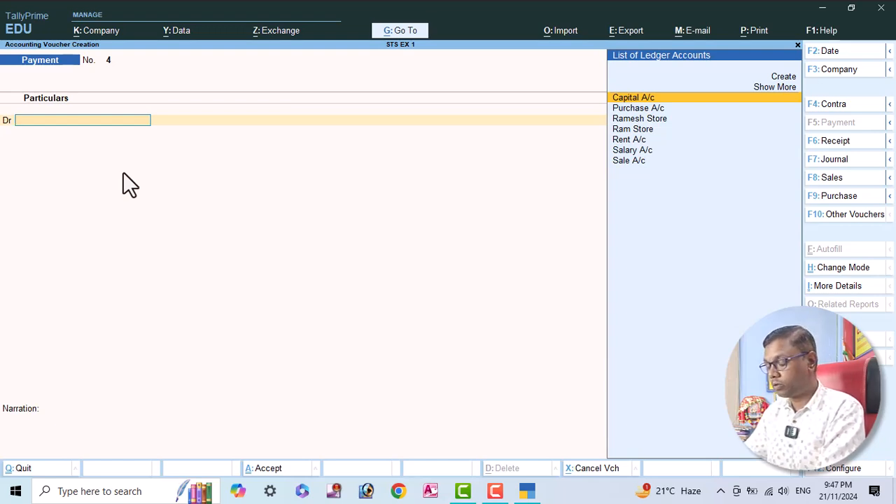
Start a Contra voucher and credit Cash with 25000
click(846, 105)
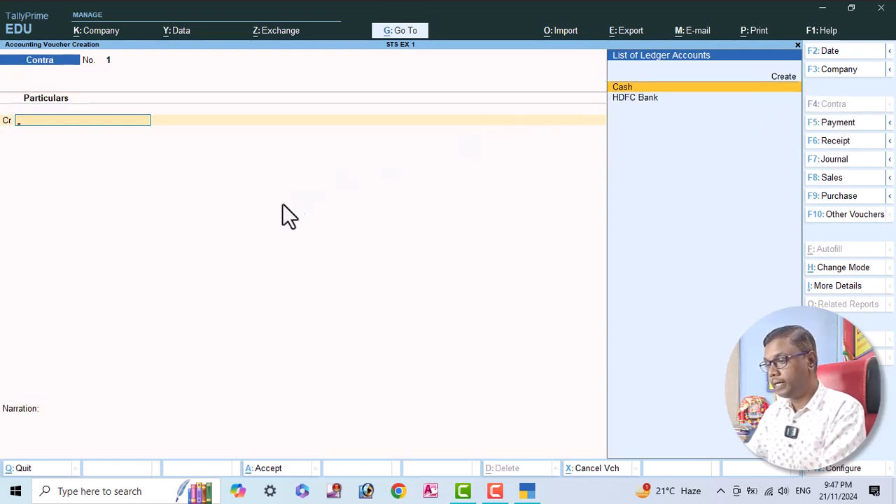
text(Cas)
key(Return)
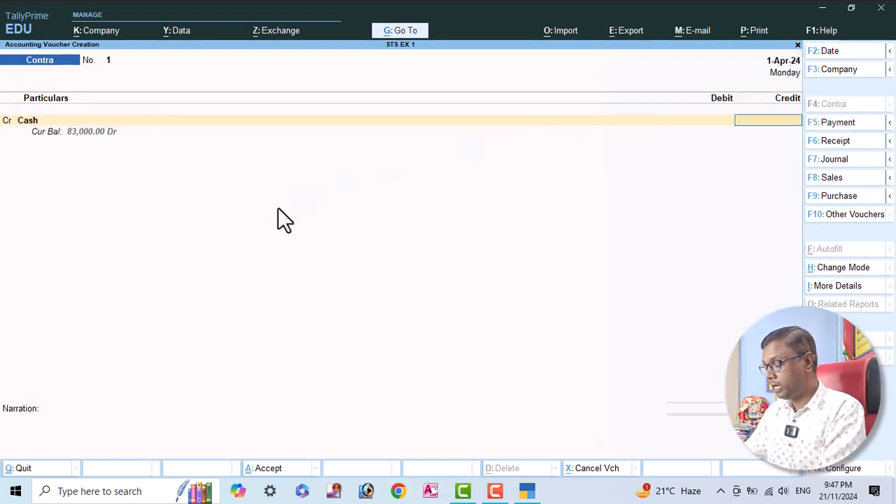
text(25)
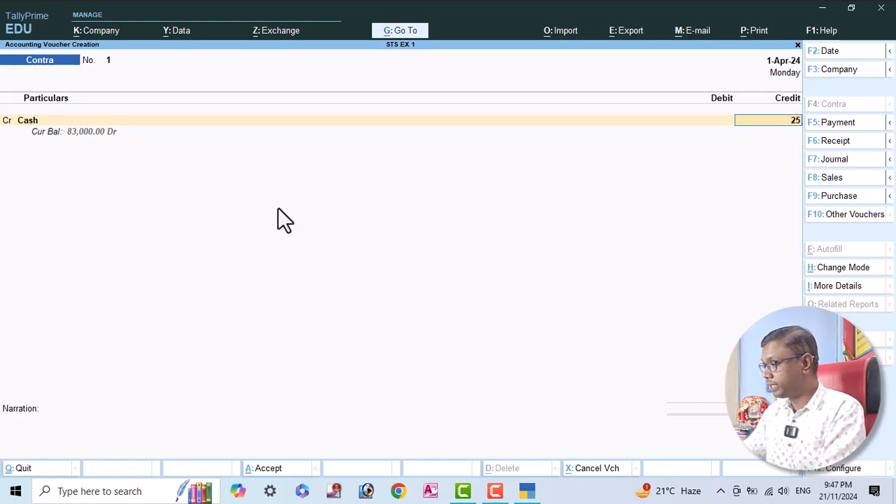
text(000)
key(Return)
Debit HDFC Bank with 25,000.00 in the contra voucher and allocate the full amount as a Cash transaction
key(Return)
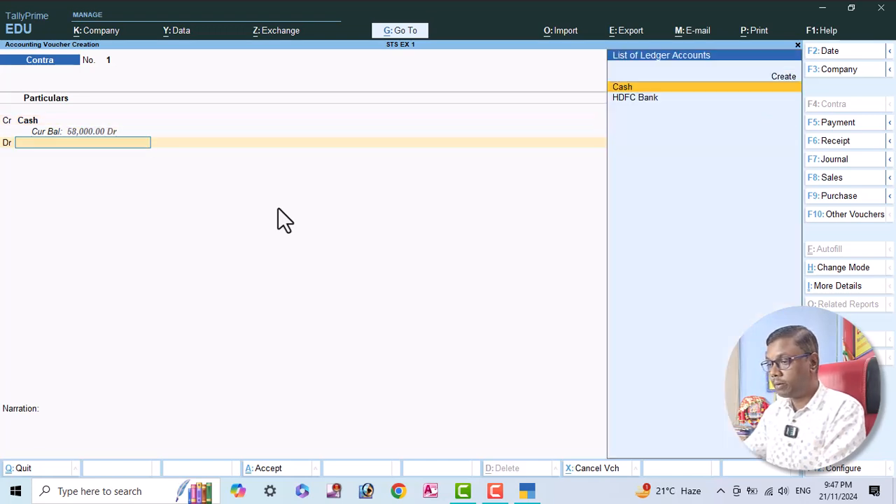
text(H)
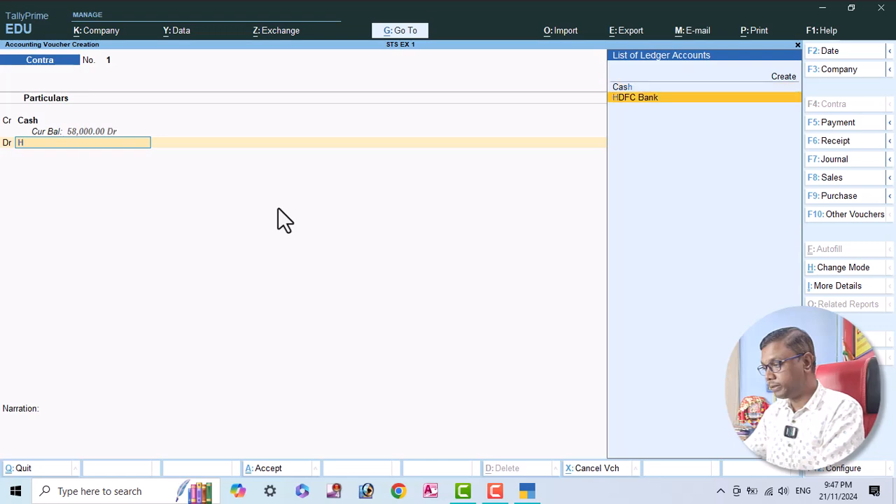
key(Return)
key(Return)
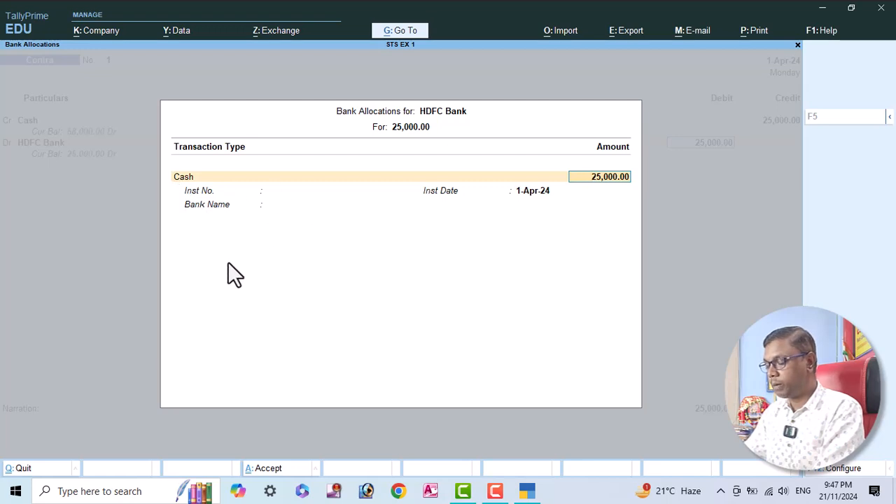
key(Return)
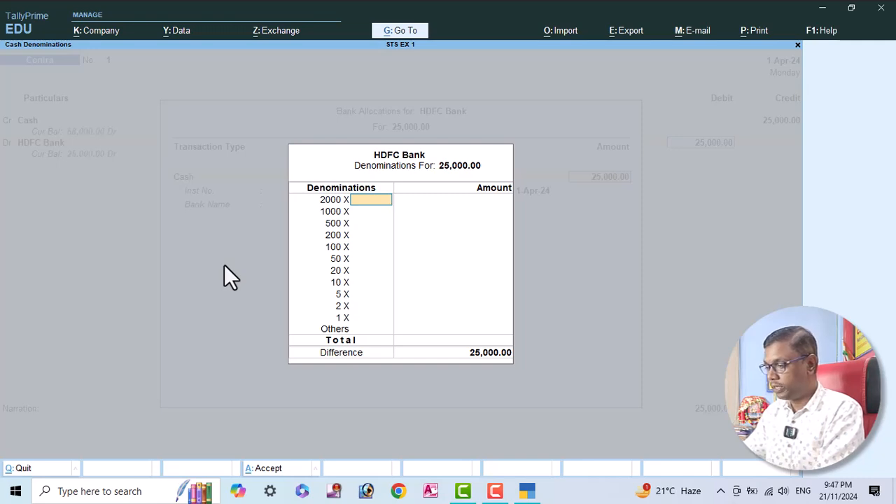
Enter 50 notes of the 500 denomination for the deposit and save the contra voucher without a narration
key(Return)
key(Return)
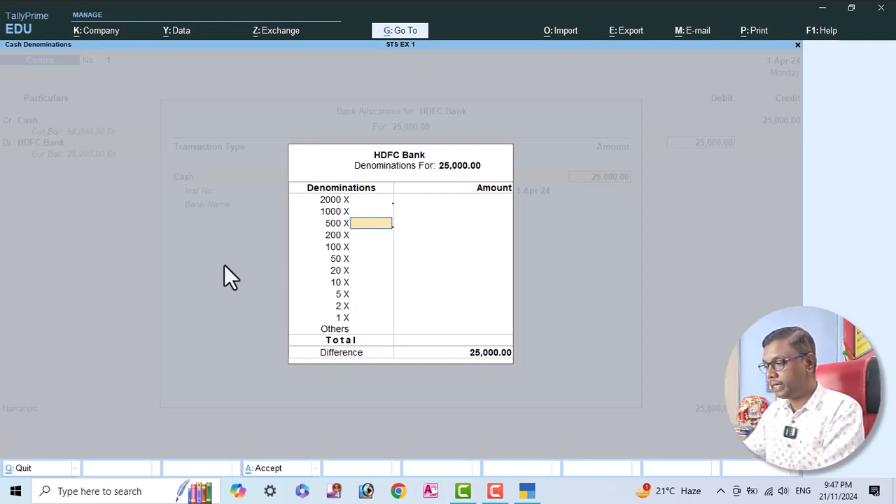
text(50)
key(Return)
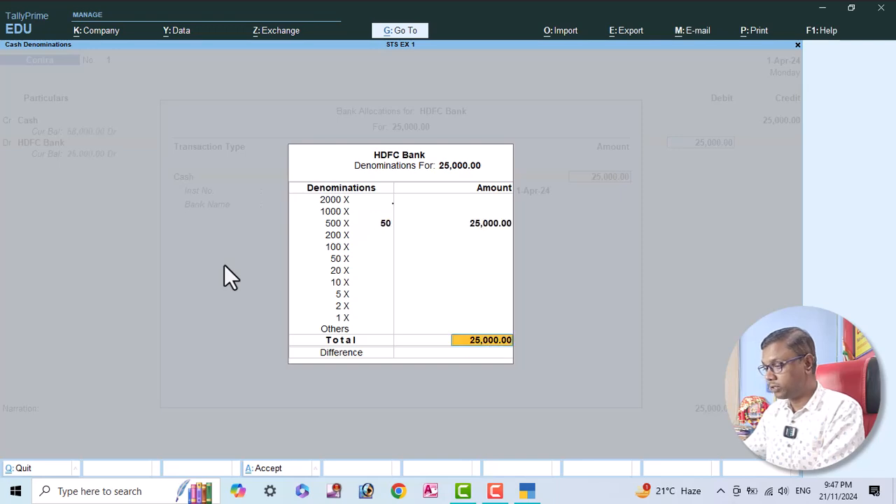
key(Return)
key(Return)
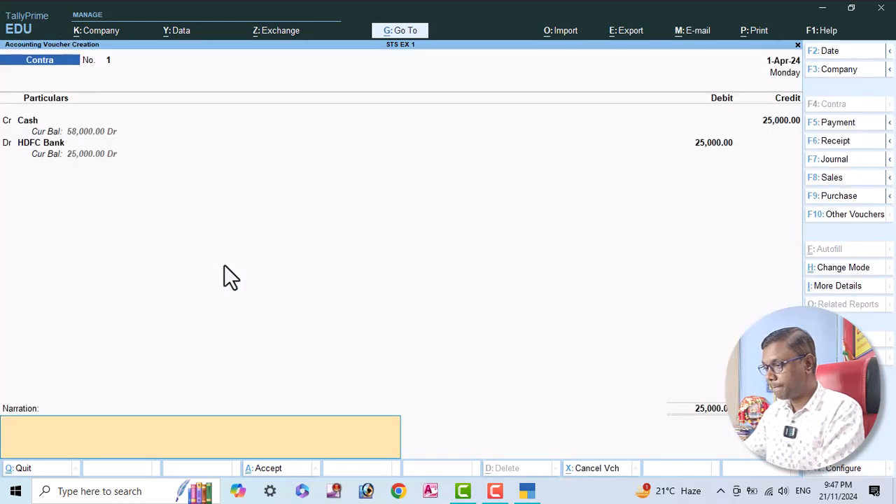
key(Return)
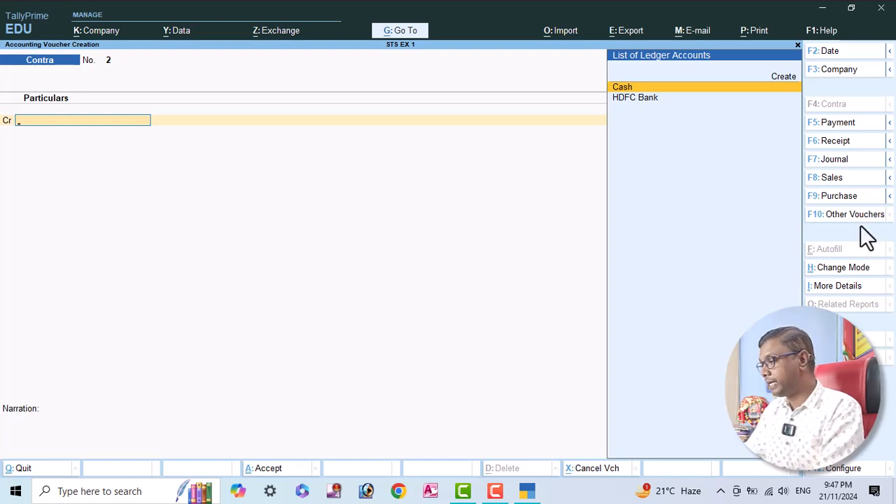
Start a Payment voucher and debit Salary A/c with 5000
click(838, 123)
text(a)
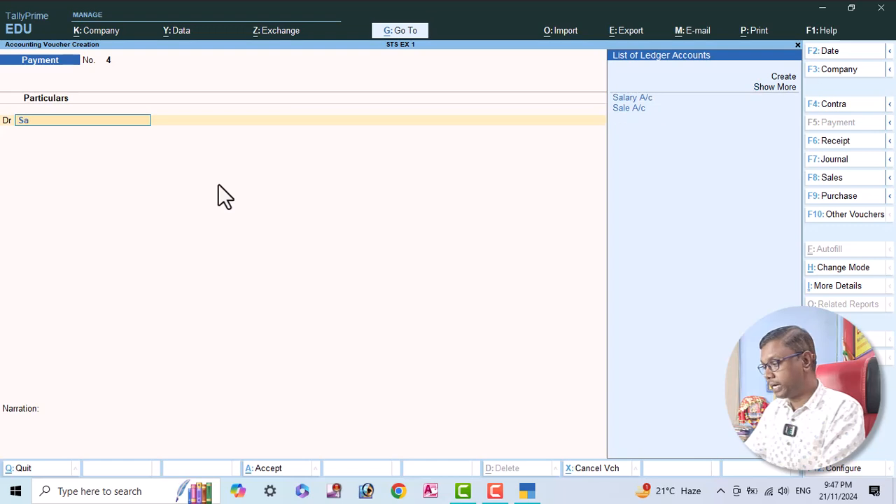
key(Return)
text(5000)
key(Return)
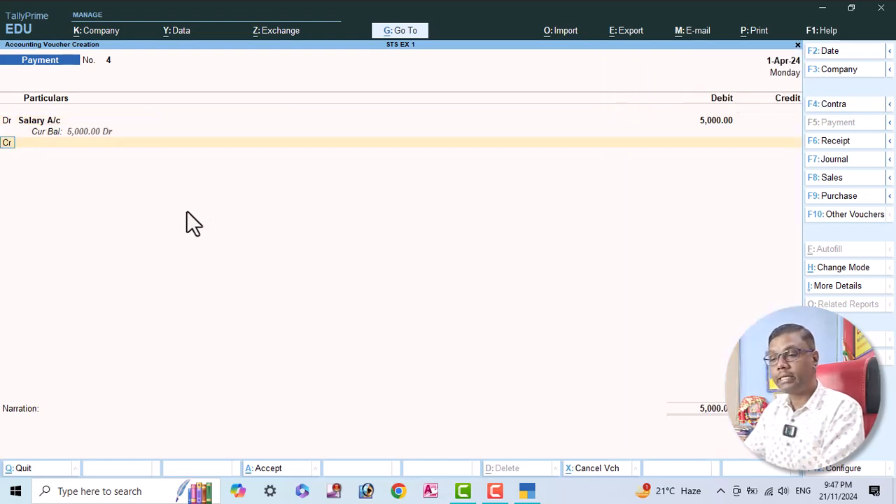
Credit HDFC Bank with 5,000.00 in the salary payment voucher
key(Return)
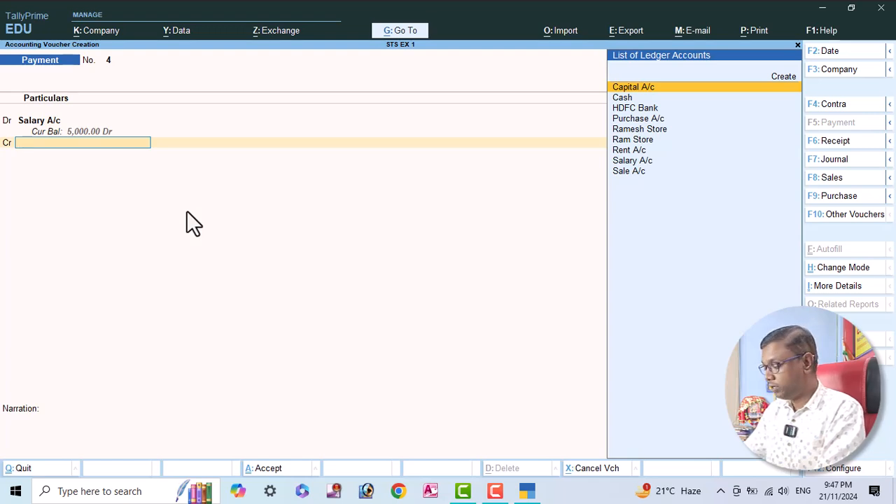
key(Down)
key(Down)
key(Return)
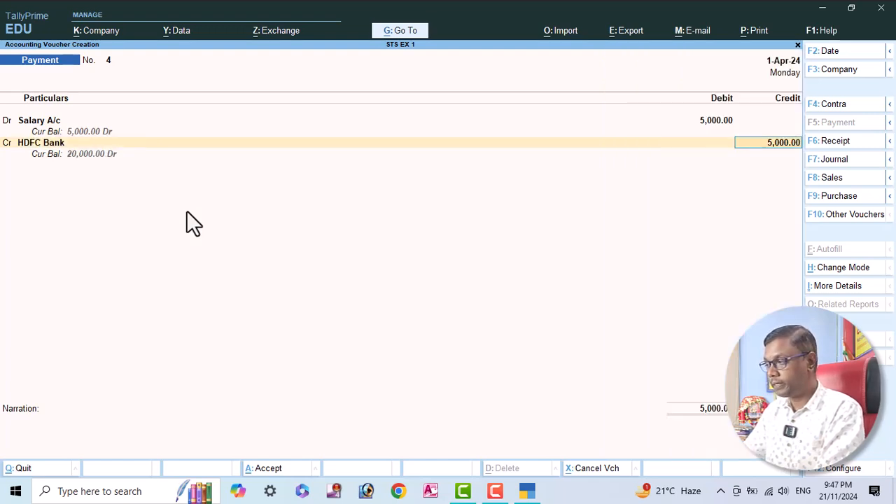
key(Return)
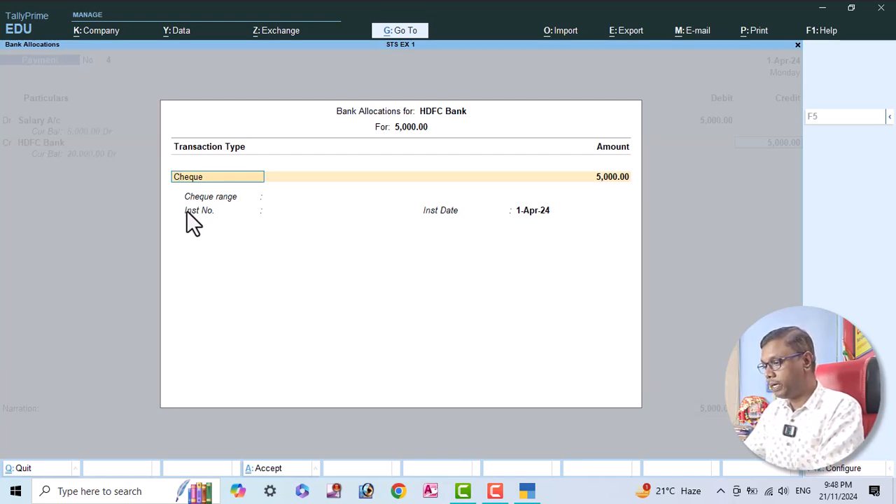
Set the transaction type of the HDFC Bank allocation to e-Fund Transfer
key(BackSpace)
key(Down)
key(Down)
key(Down)
key(Down)
key(Up)
key(Up)
key(Down)
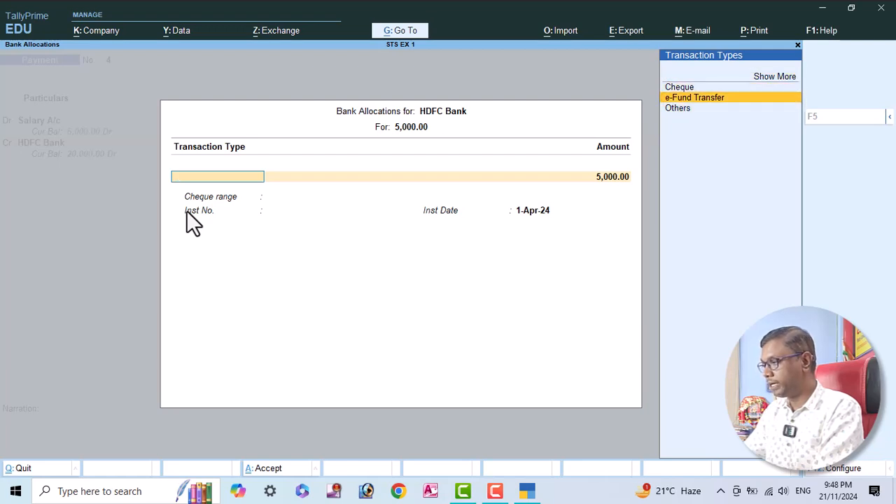
key(Return)
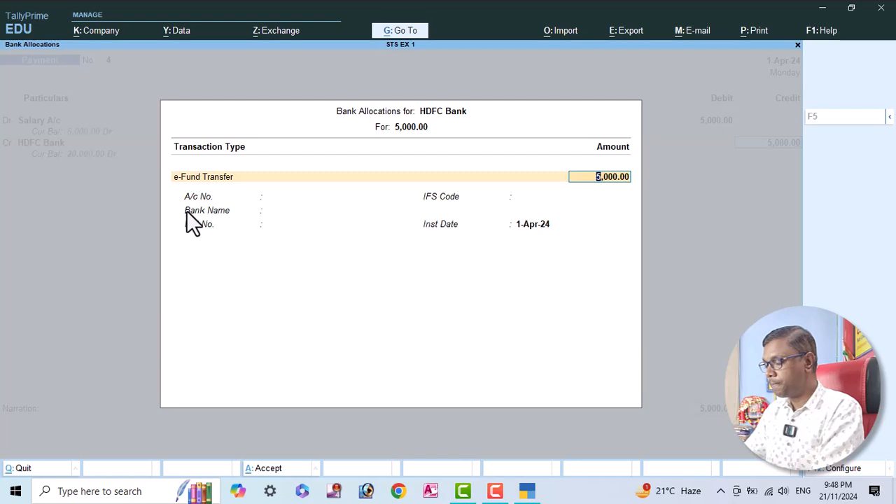
Allocate the full 5,000.00 with the bank name Not Applicable and other transfer details blank, and save the payment voucher without a narration
key(Return)
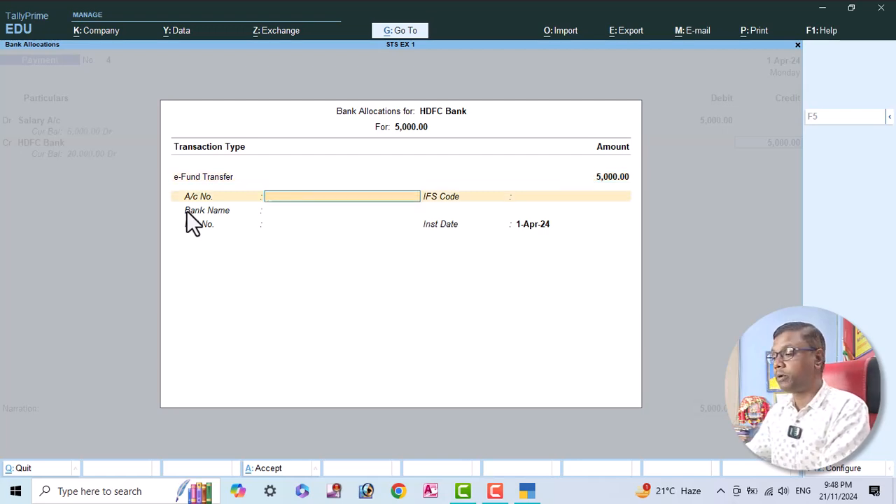
key(Return)
key(Return)
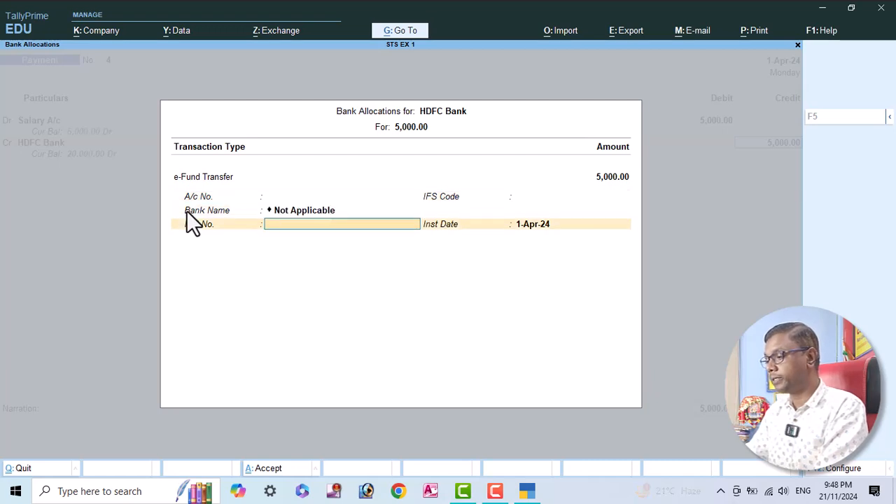
key(Return)
key(Return)
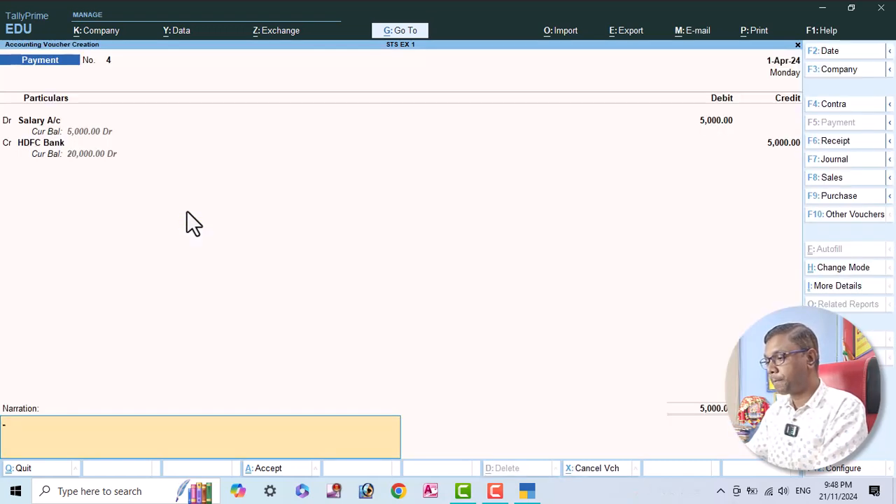
key(Return)
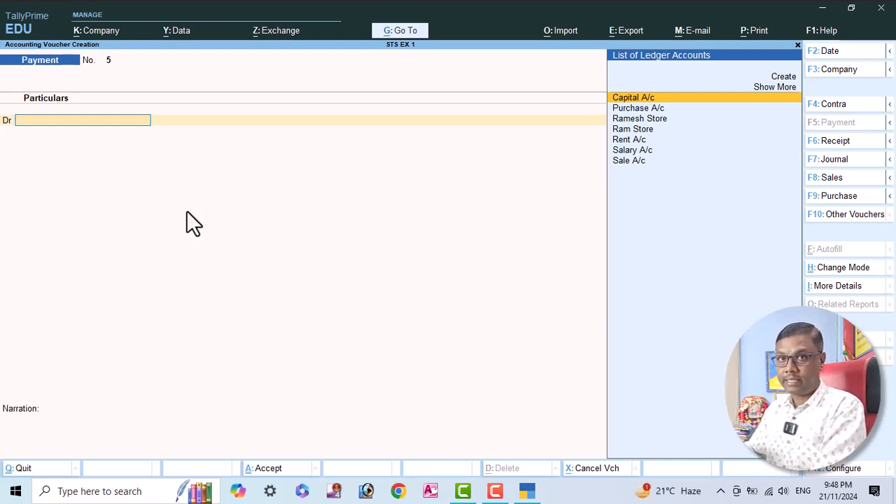
Start a Contra voucher and credit HDFC Bank with 2500
click(830, 105)
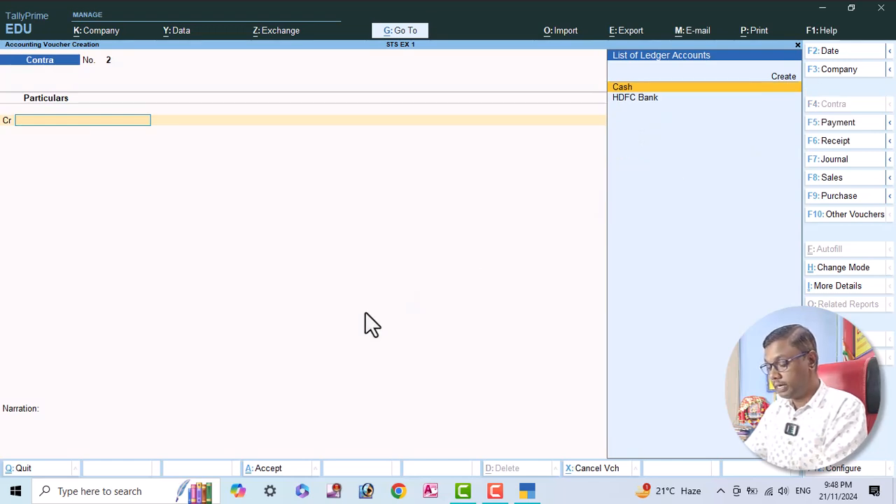
text(hd)
key(Return)
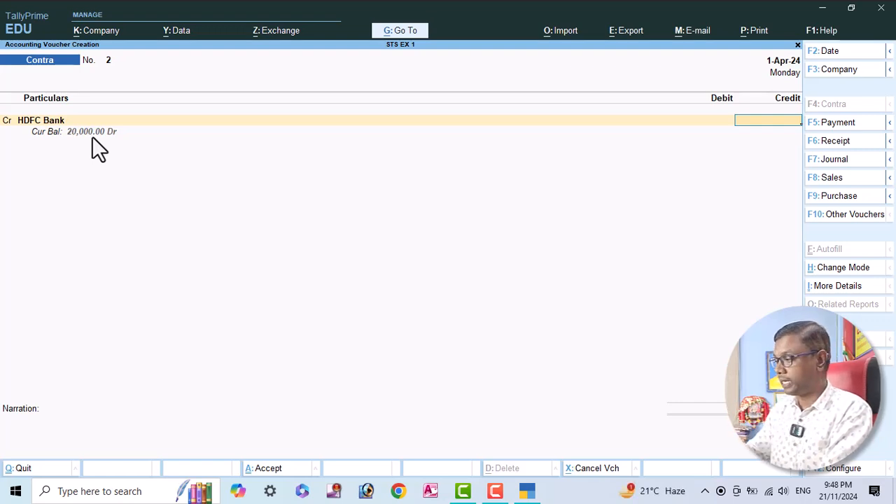
text(2500)
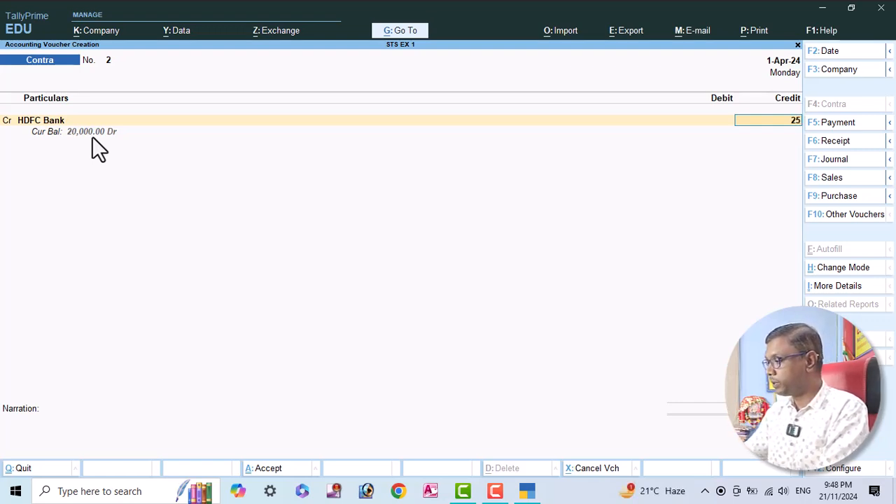
key(Return)
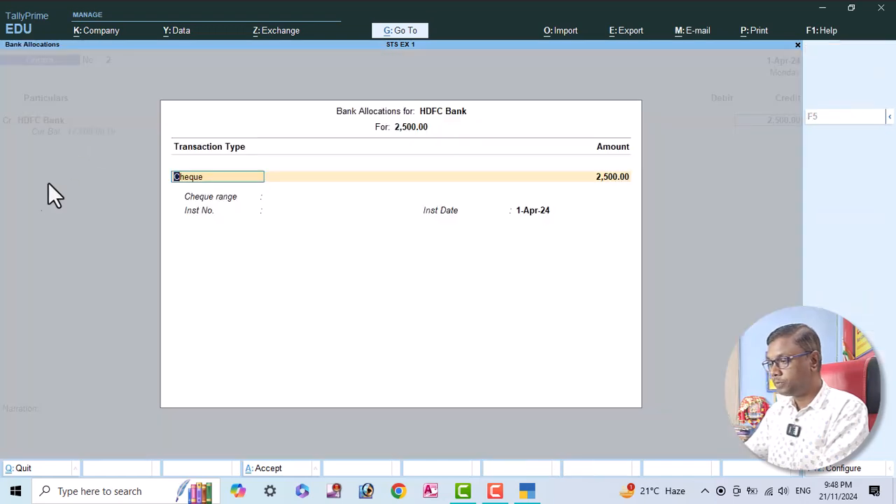
Allocate the withdrawal as a Cheque with the cheque range Not Applicable and instrument number 123568, keeping the instrument date 1-Apr-24
key(Return)
key(Return)
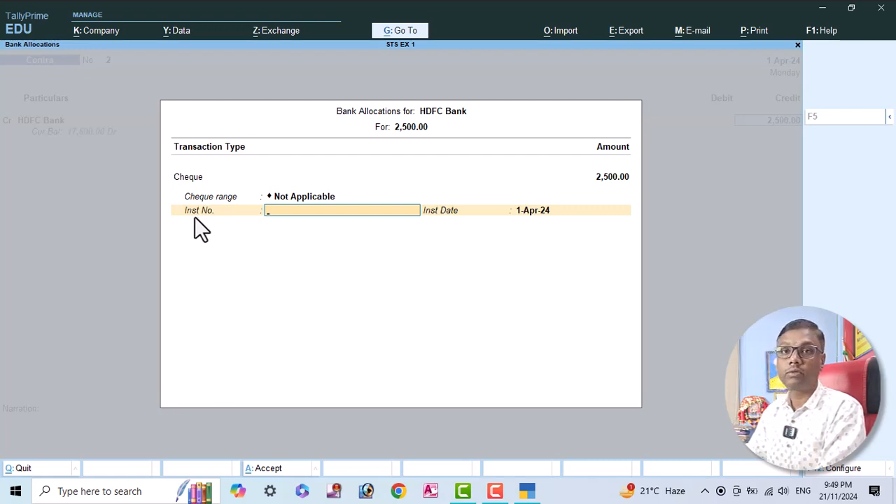
text(1)
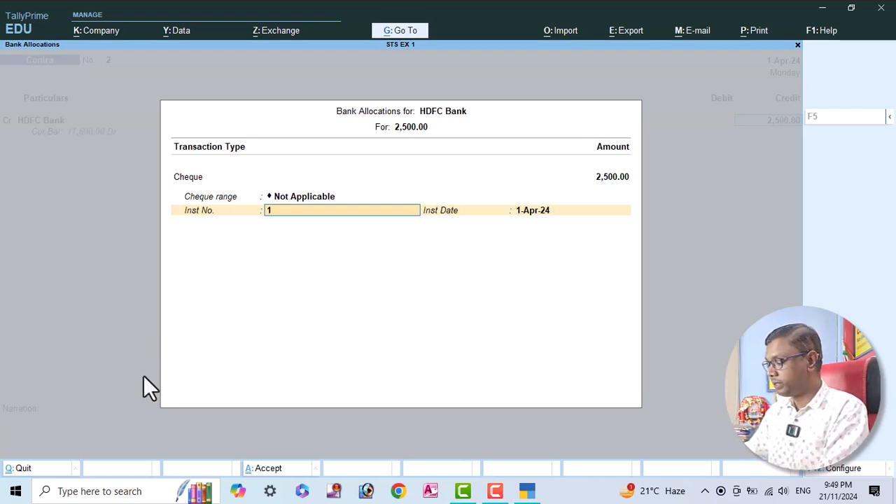
text(235685)
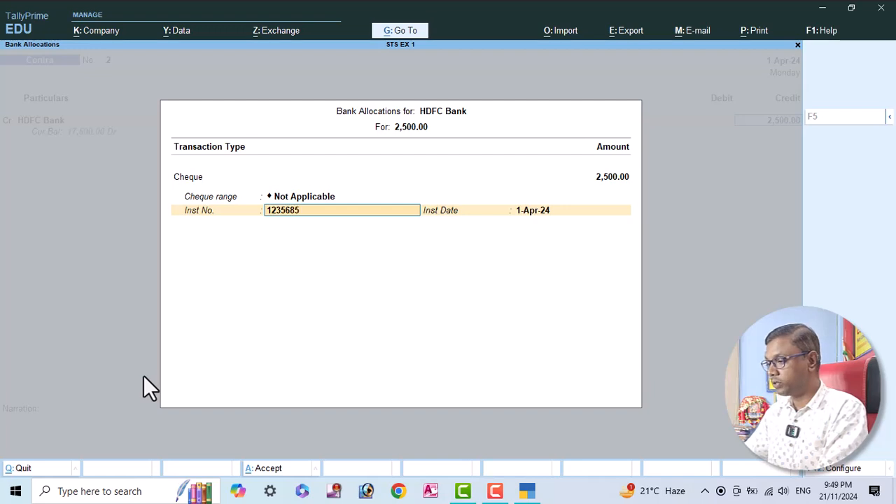
key(BackSpace)
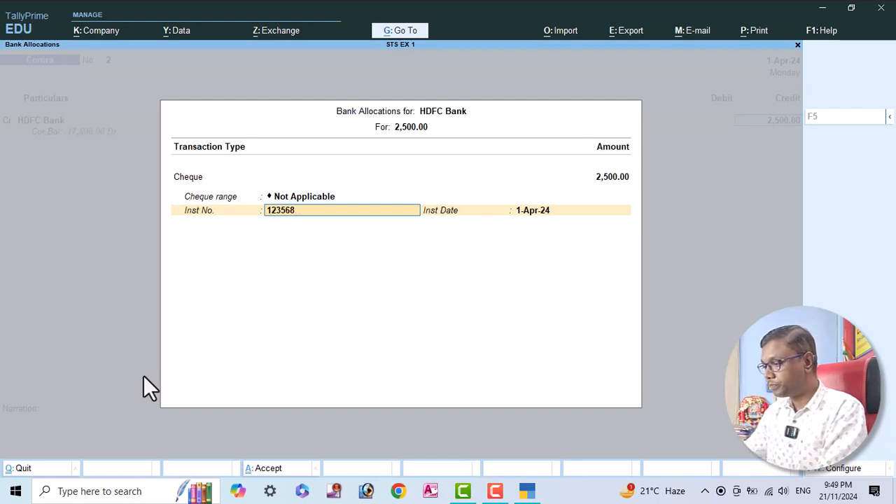
key(Return)
key(Return)
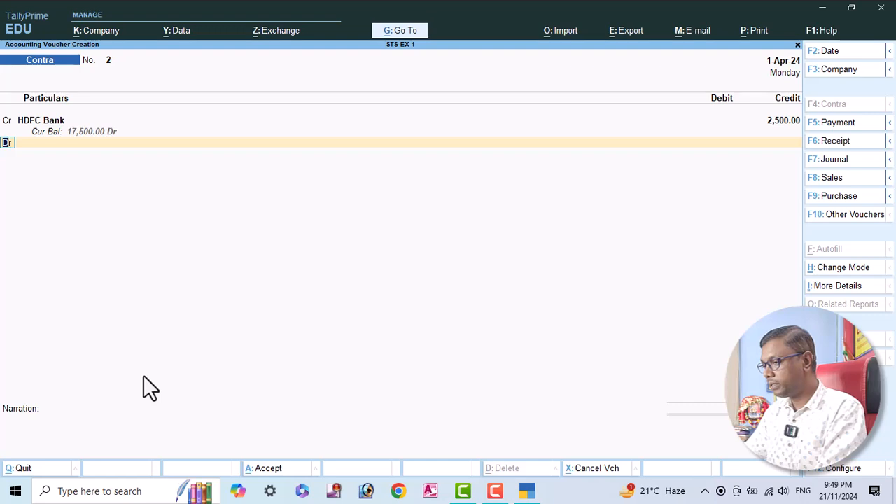
Debit Cash with 2,500.00 and save the contra voucher without a narration
text(Cas)
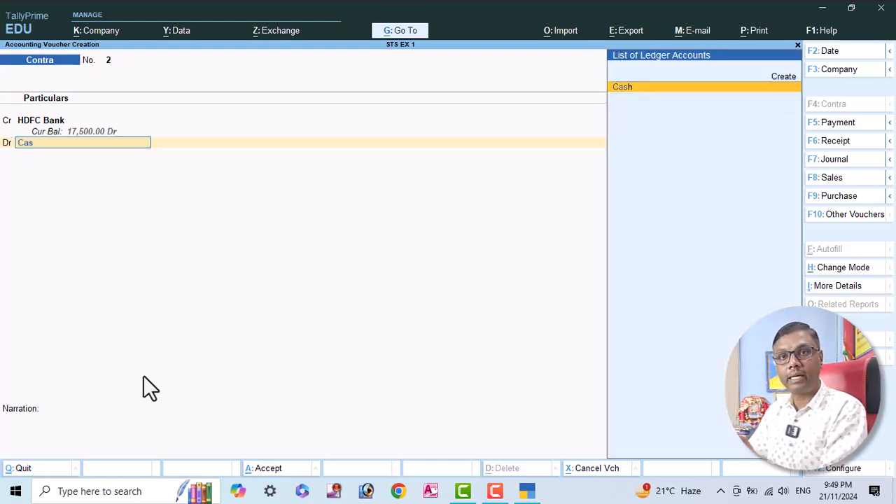
key(Return)
key(Return)
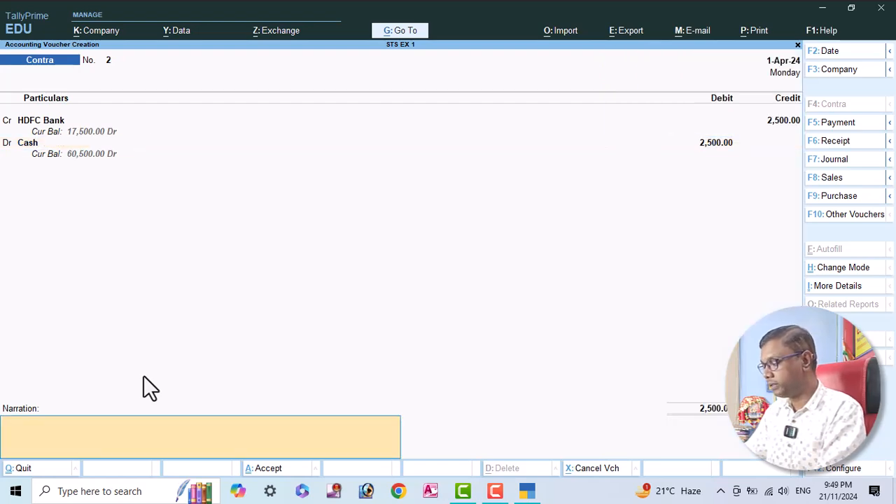
key(Return)
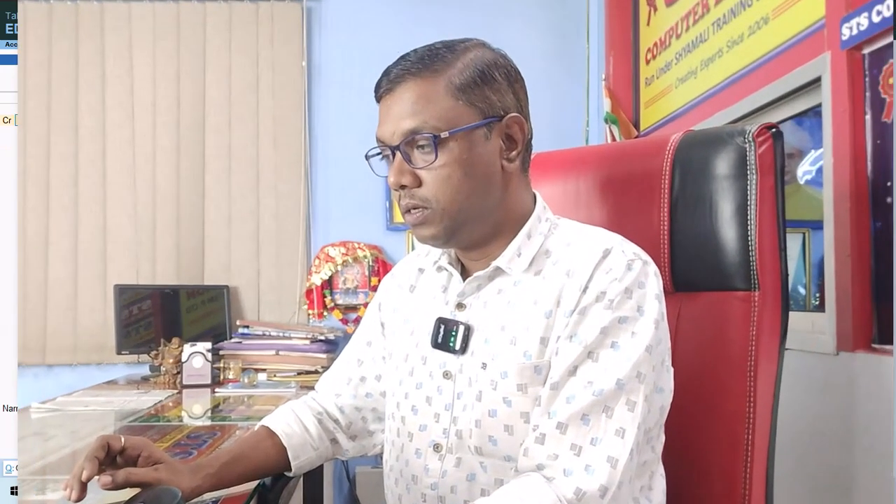